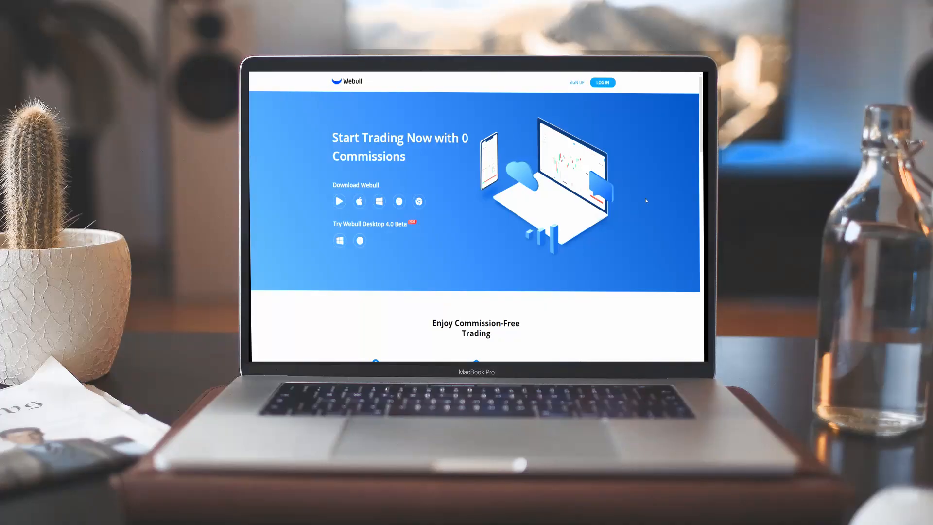
scroll(670, 244, "down", 3)
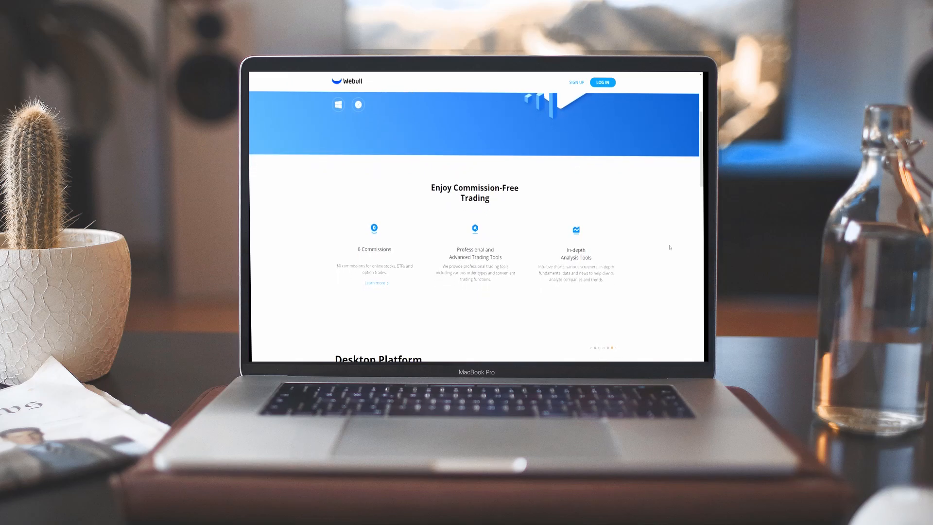
scroll(669, 247, "down", 3)
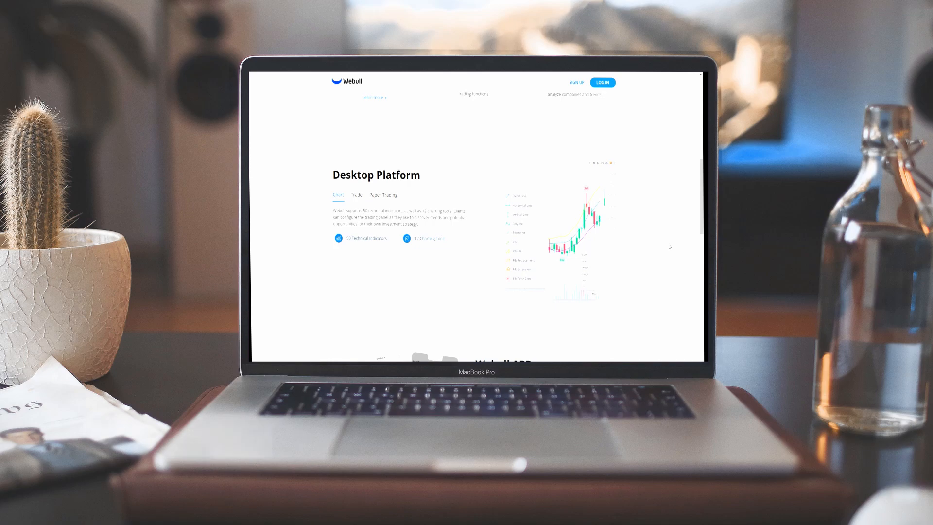
scroll(669, 247, "down", 3)
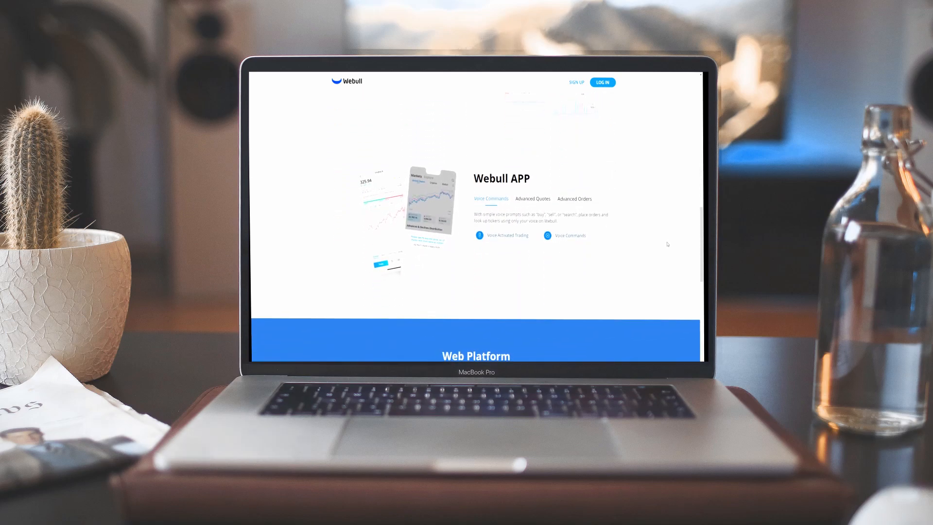
scroll(667, 244, "down", 5)
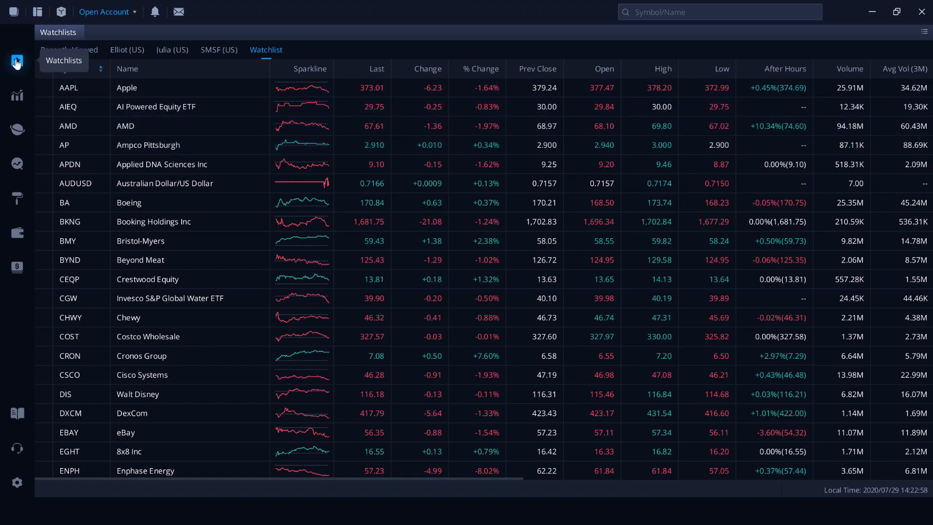
Step: Sort the Watchlist alphabetically by the Symbol column
left_click(97, 67)
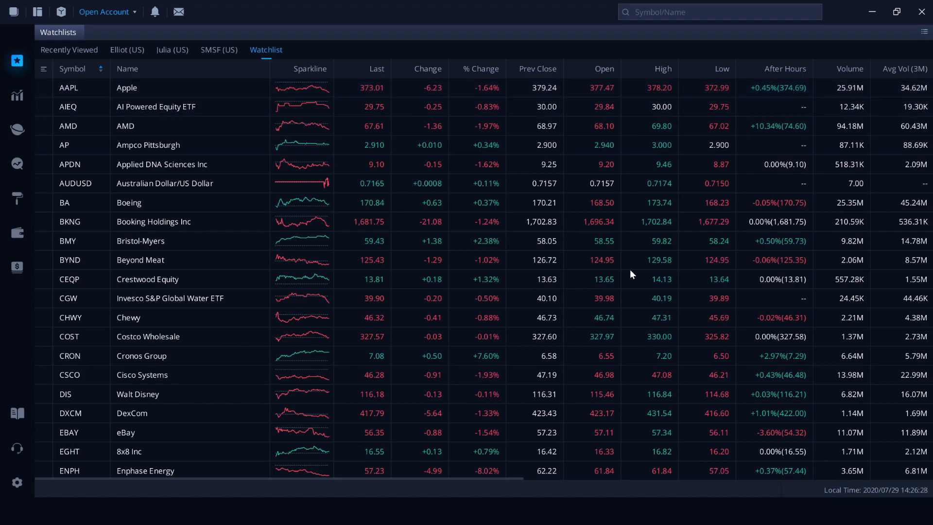
left_click_drag(337, 478, 609, 481)
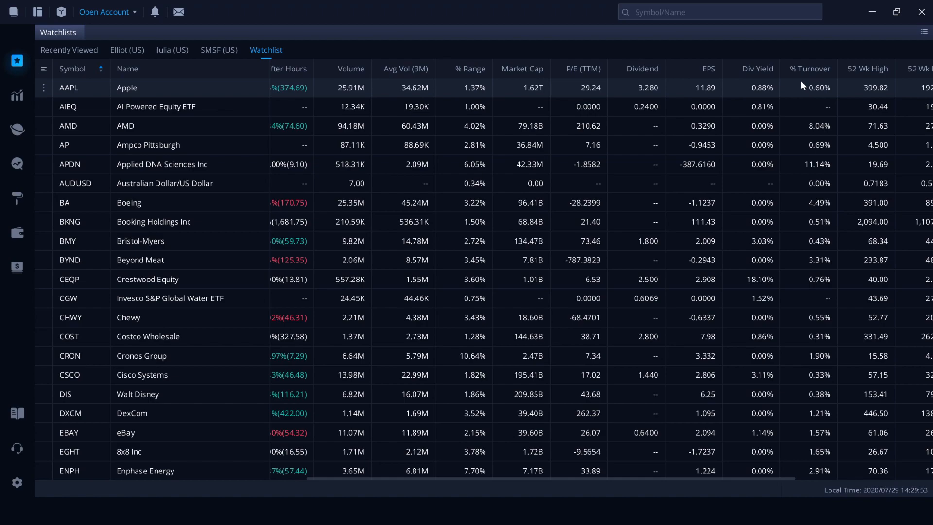
scroll(801, 81, "right", 5)
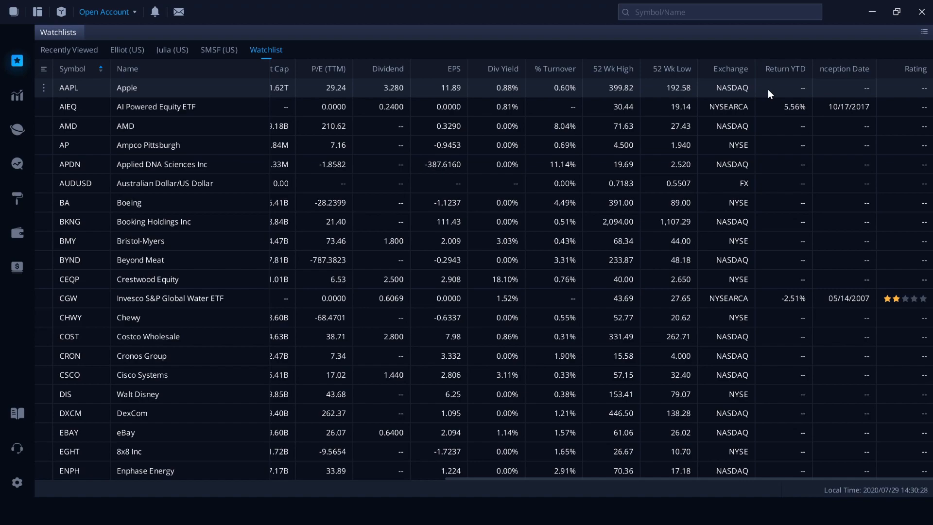
Step: Browse the watchlist column settings, collapsing General, Mutual Funds, Commodities, Forex and ETF groups
left_click(45, 68)
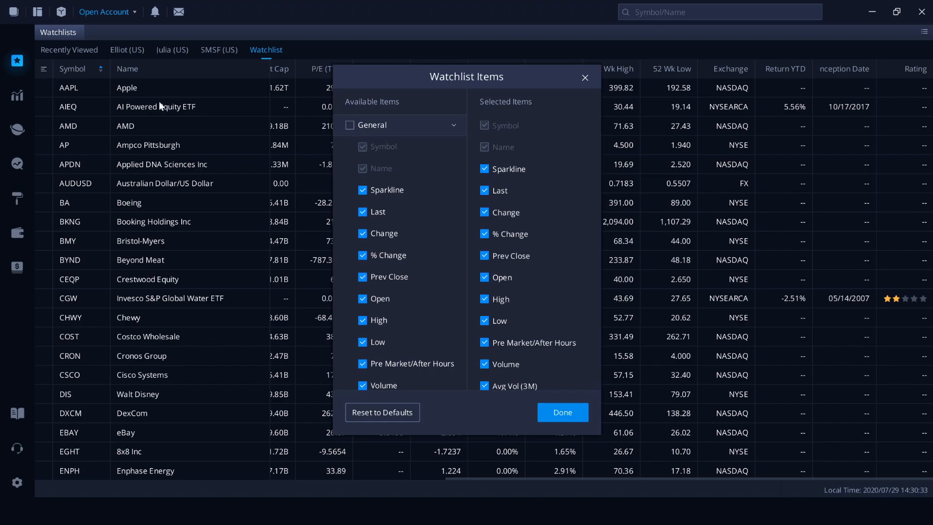
scroll(503, 180, "down", 2)
scroll(524, 189, "down", 3)
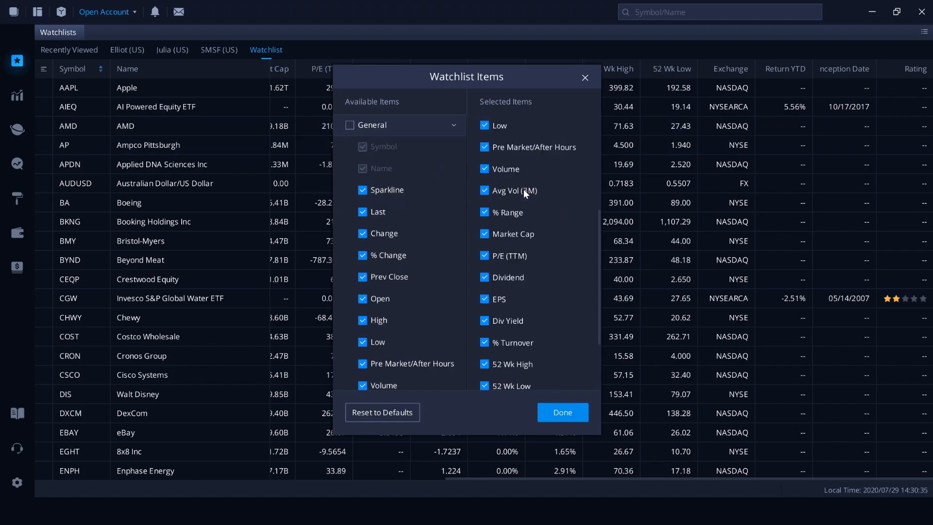
scroll(524, 189, "down", 2)
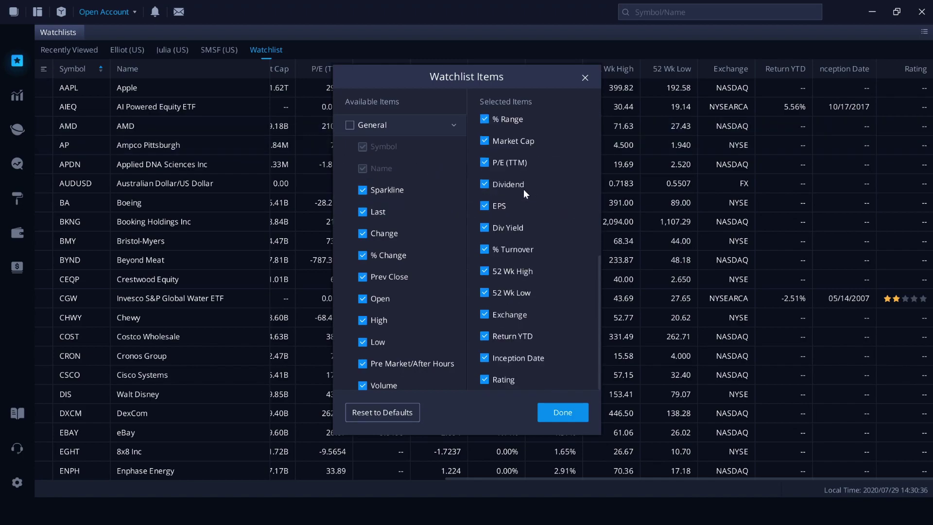
left_click(453, 126)
left_click(453, 234)
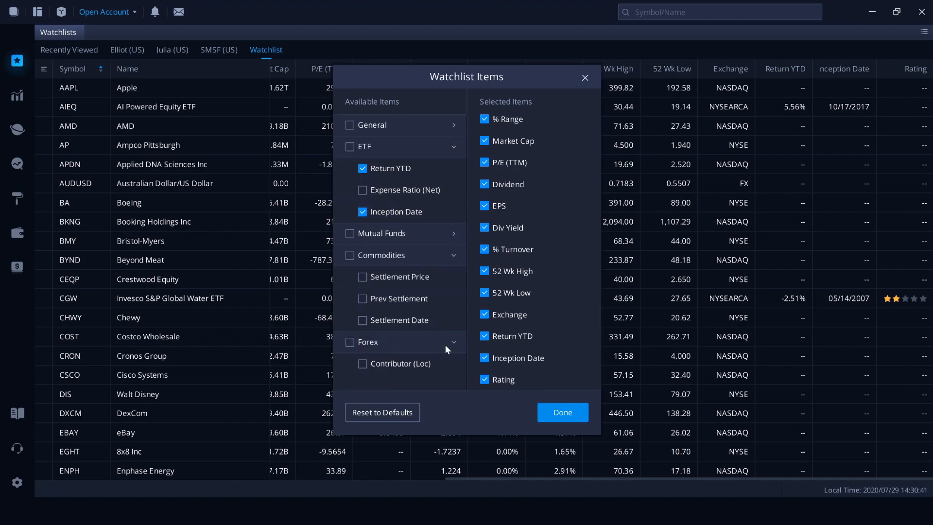
left_click(454, 256)
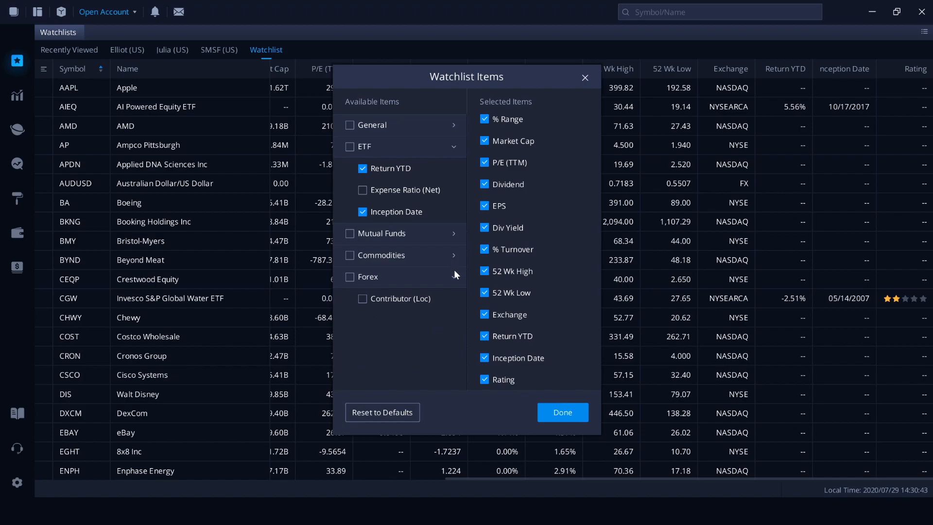
left_click(454, 275)
left_click(453, 235)
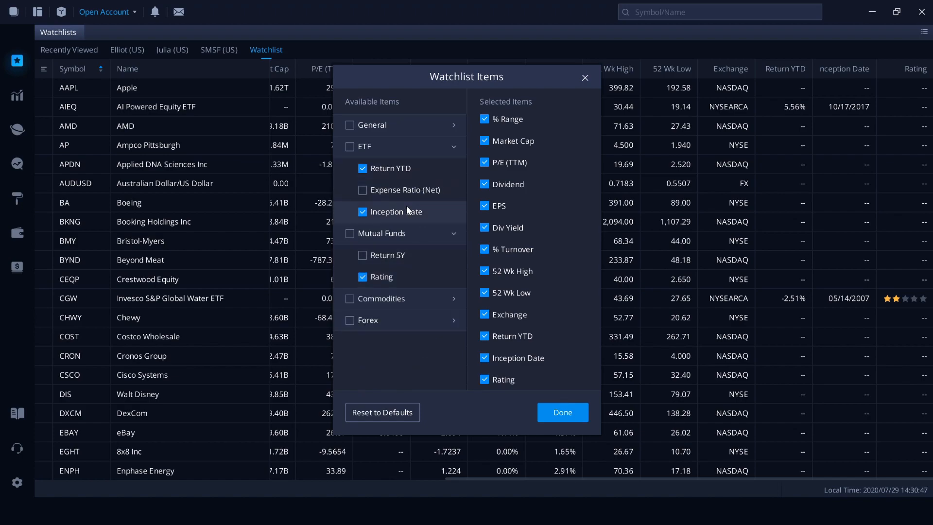
left_click(443, 144)
Step: Close the column settings and show AMD in the chart and trading layout
left_click(569, 413)
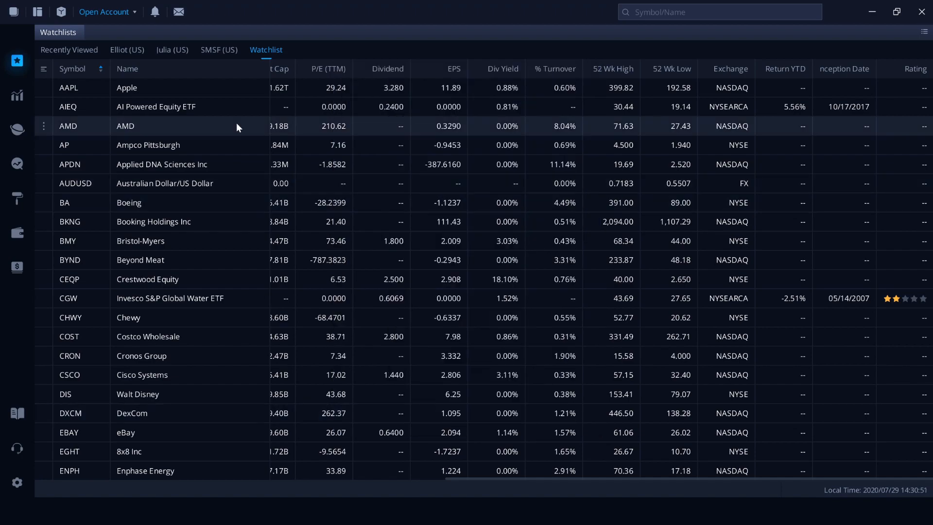
left_click(16, 96)
left_click(69, 212)
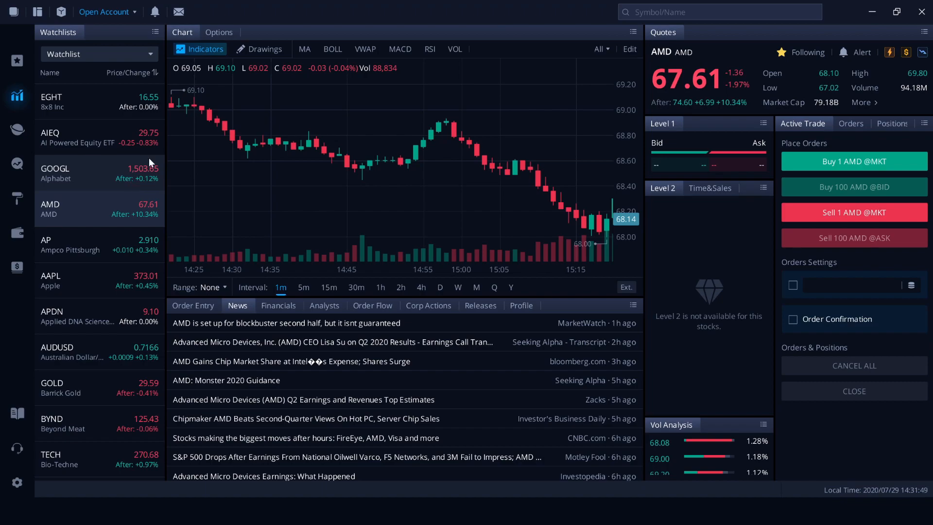
left_click(217, 34)
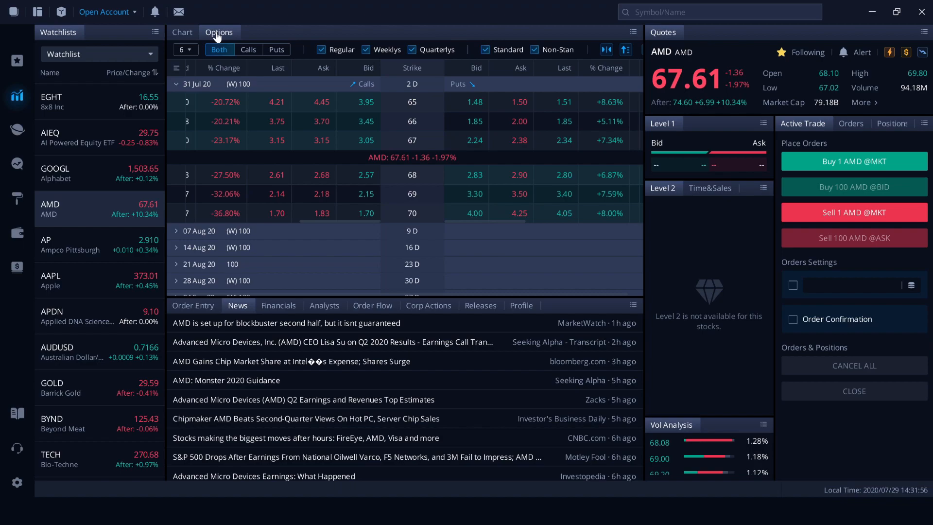
left_click(183, 35)
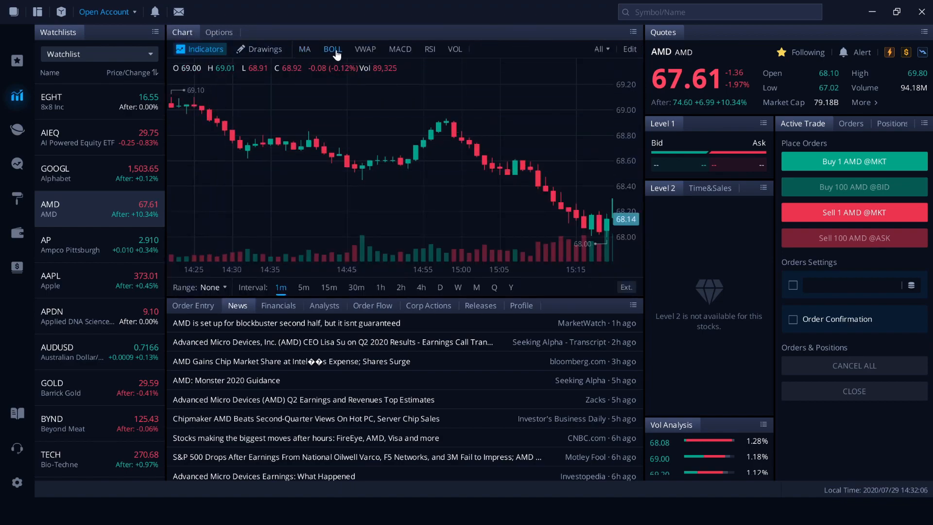
Step: Try MACD and Bollinger Bands on the AMD chart, then remove both
left_click(405, 55)
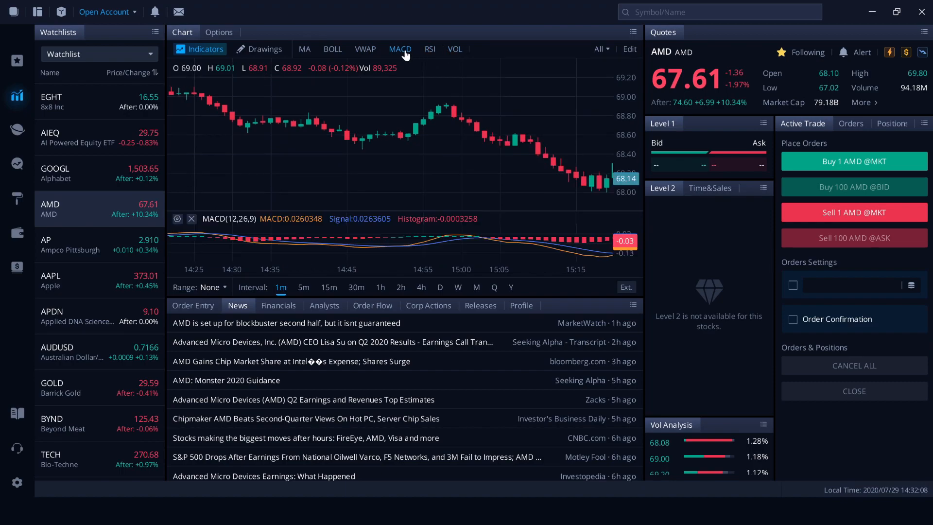
left_click(326, 56)
left_click(326, 56)
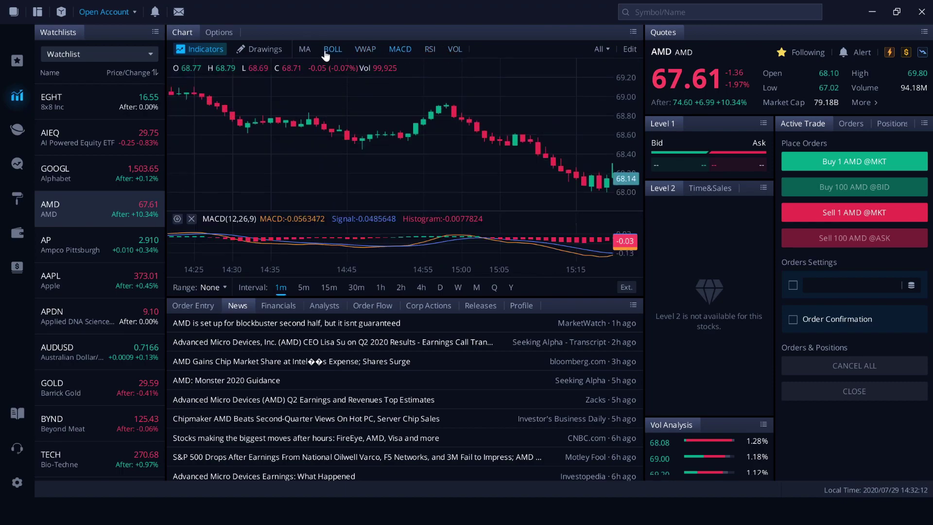
left_click(389, 55)
Step: Add RSI and VOL(5) panes beneath the AMD price chart from the indicator list
left_click(600, 49)
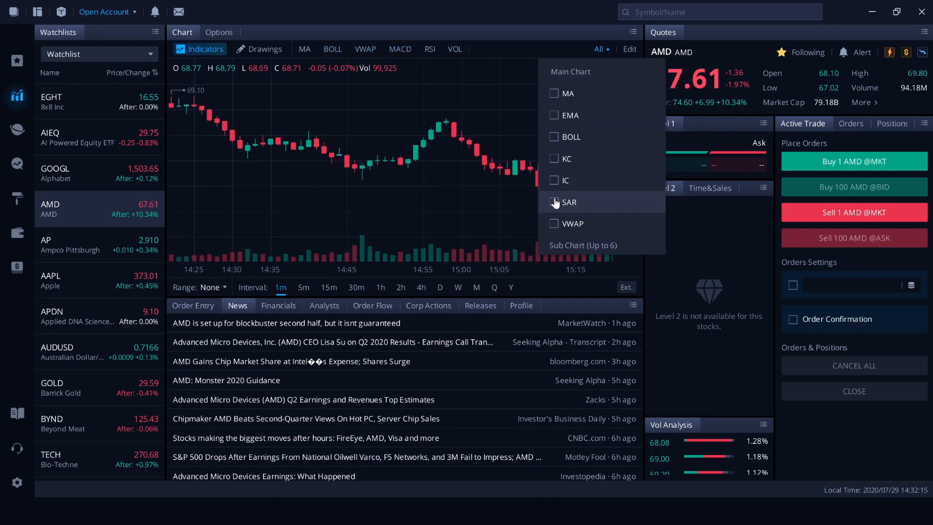
scroll(560, 201, "down", 3)
scroll(570, 177, "down", 2)
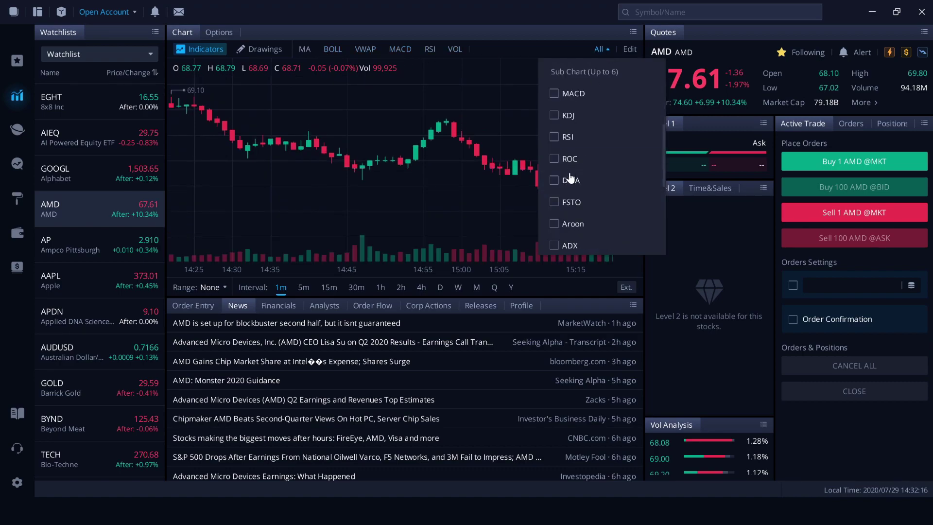
left_click(555, 136)
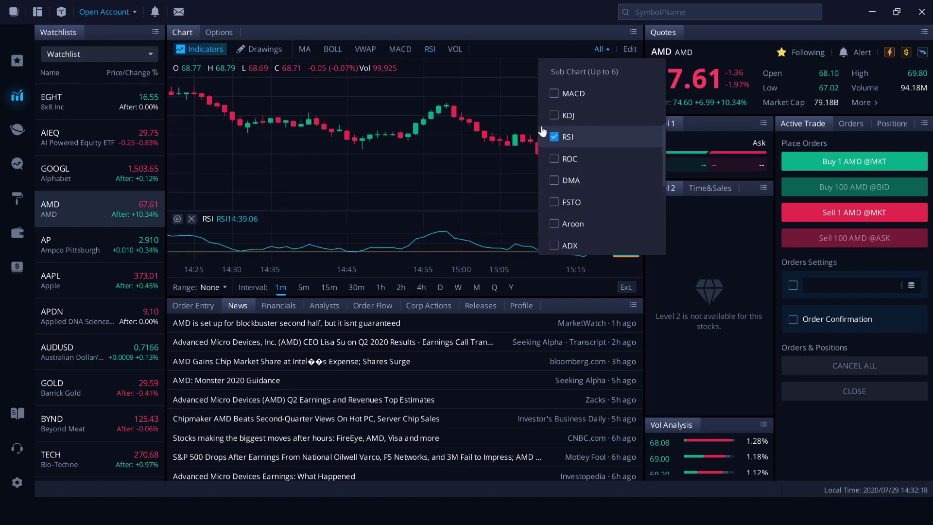
left_click(454, 50)
Step: Draw a trend line on the AMD chart from the 14:40 candles to about 69 at 15:14
left_click(267, 52)
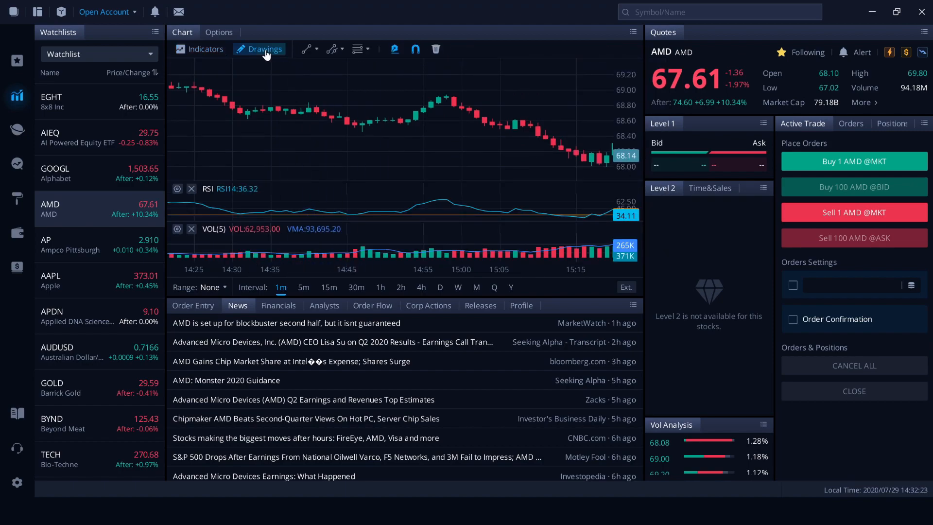
left_click(305, 49)
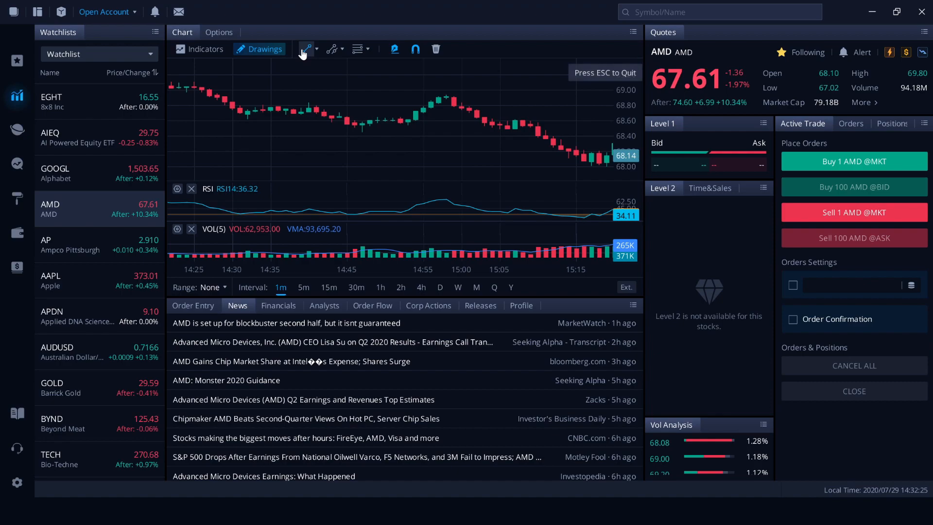
left_click(301, 99)
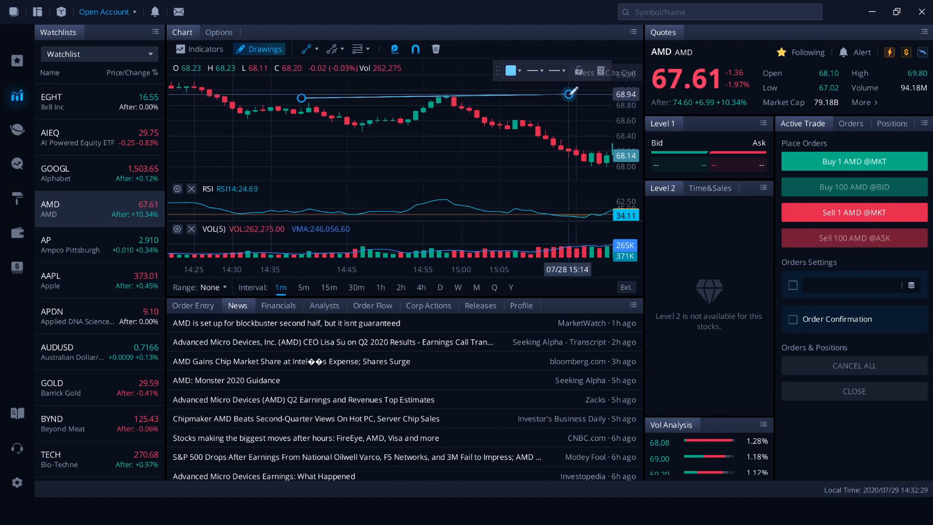
left_click(569, 94)
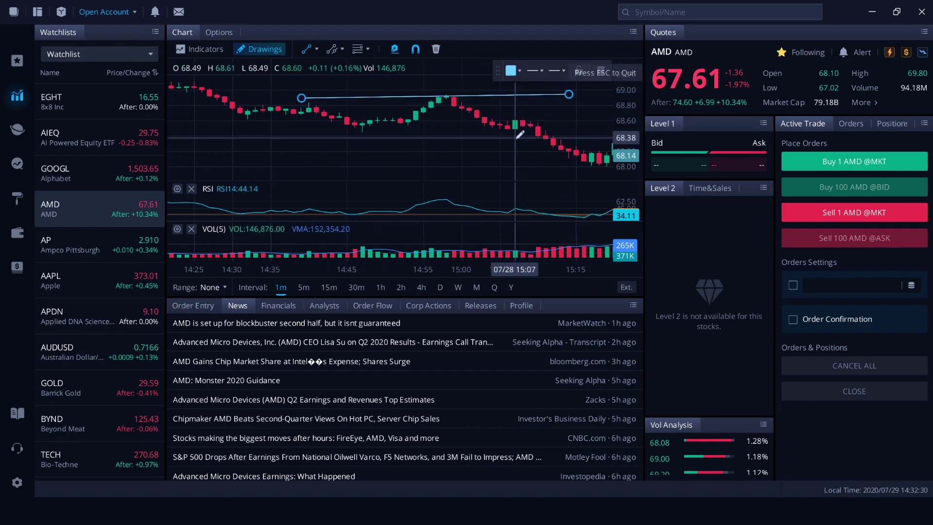
Step: Switch to YTD daily candles and draw a Fibonacci retracement from the March low to the July high
left_click(367, 49)
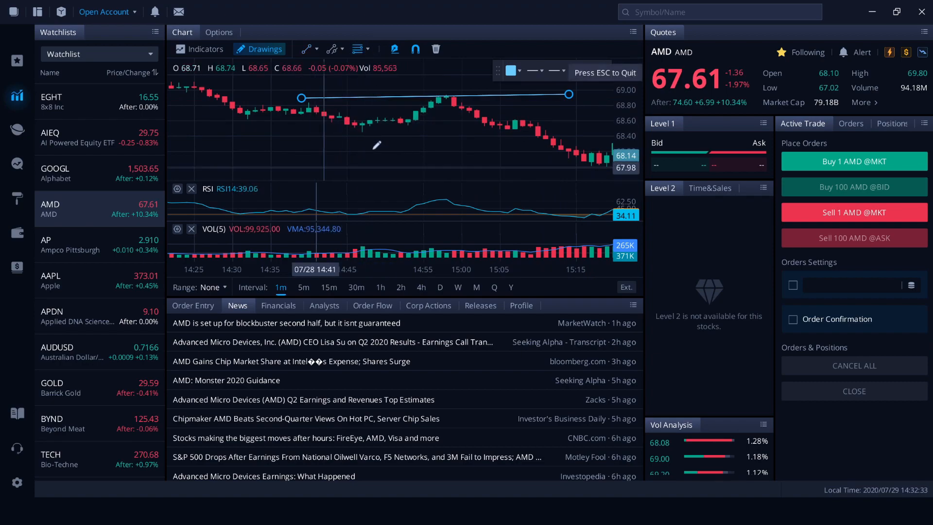
scroll(402, 142, "down", 3)
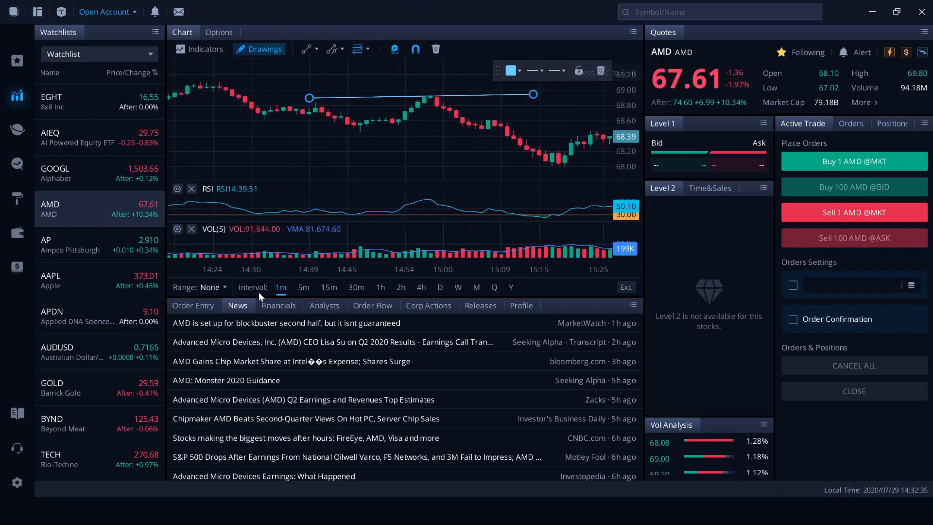
left_click(217, 287)
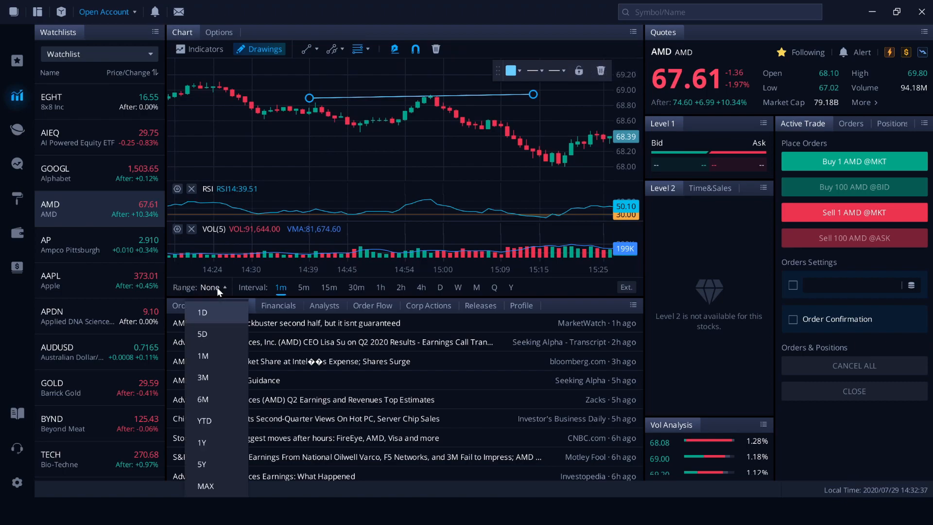
left_click(224, 423)
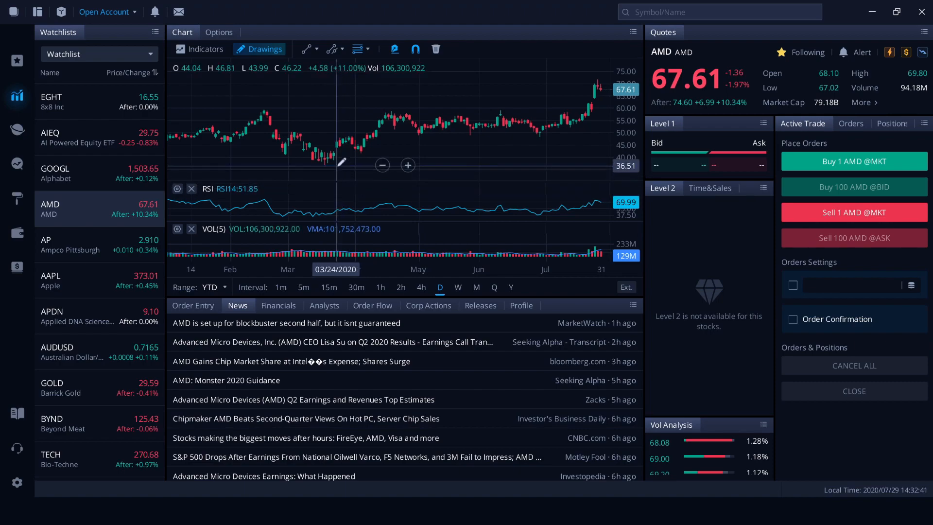
left_click(322, 162)
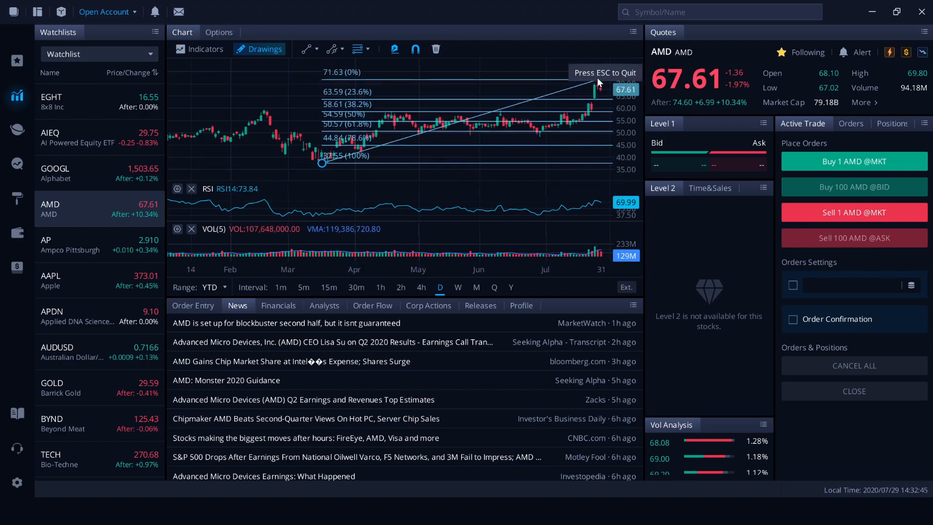
left_click(585, 80)
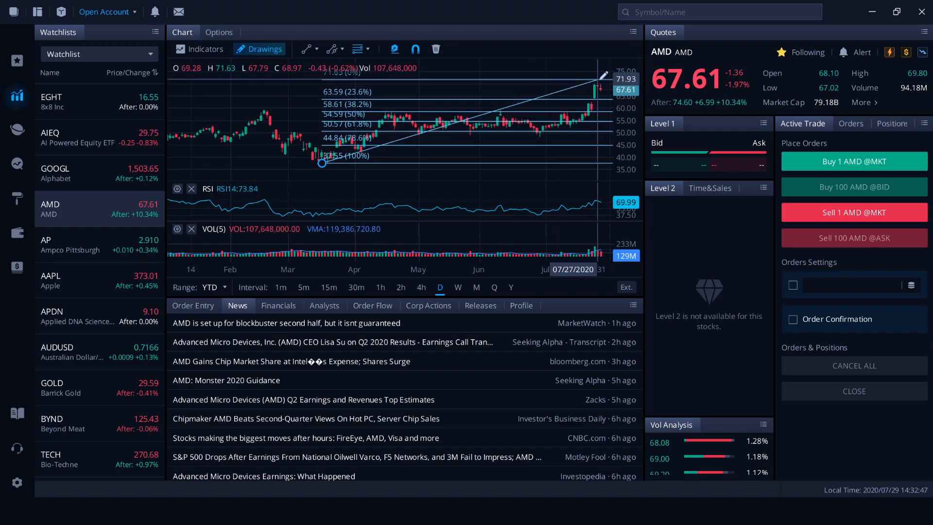
left_click(599, 76)
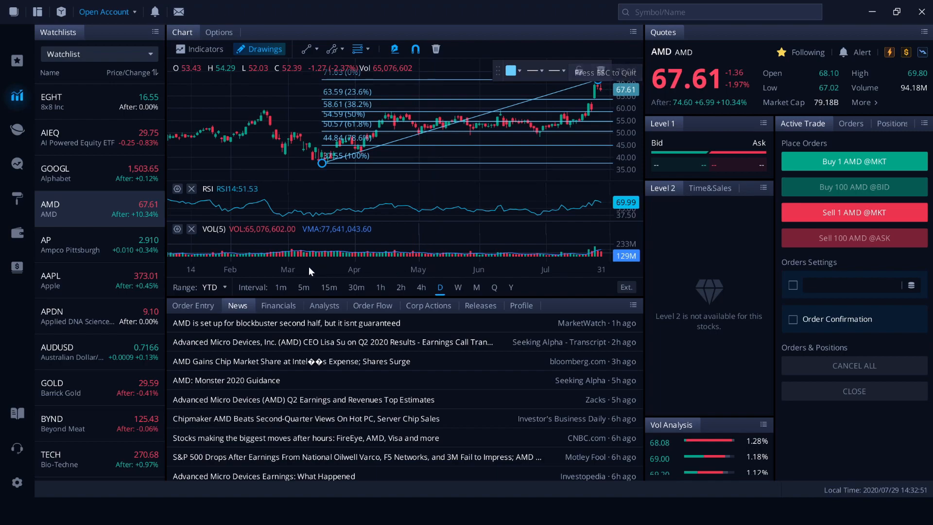
Step: Restyle the retracement with dashed, then longer-dashed lines, and delete it
left_click(512, 71)
left_click(556, 70)
left_click(554, 121)
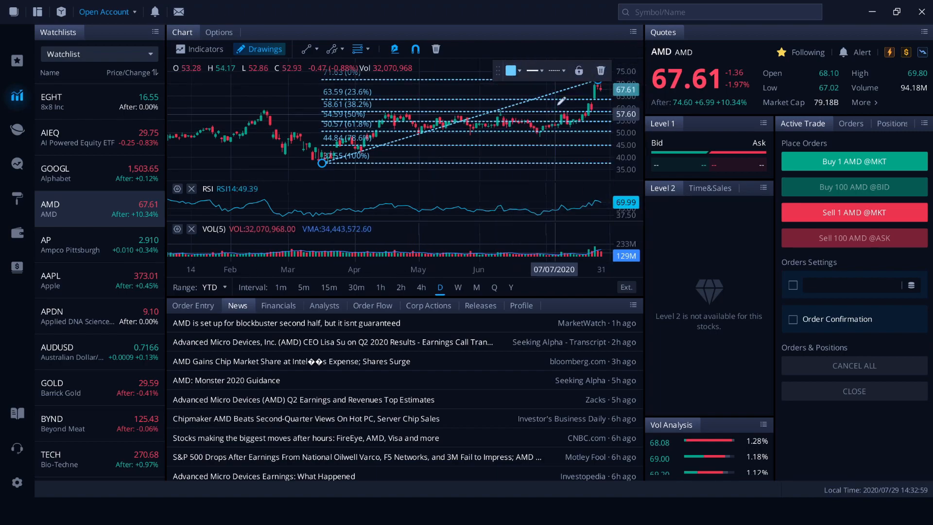
left_click(540, 70)
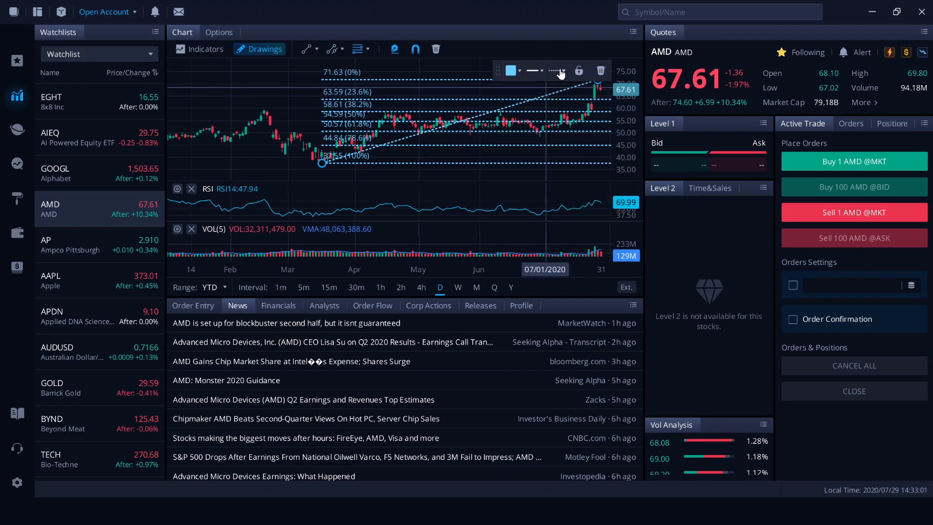
left_click(560, 70)
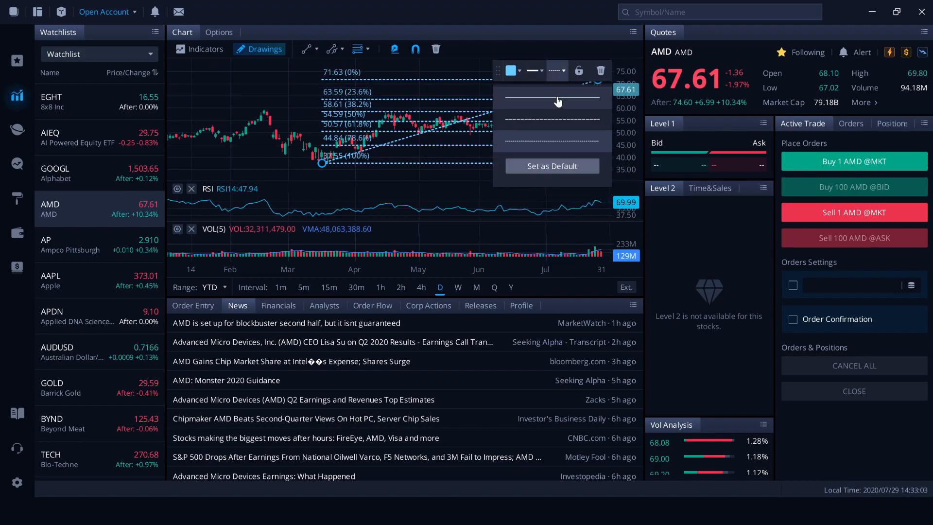
left_click(548, 119)
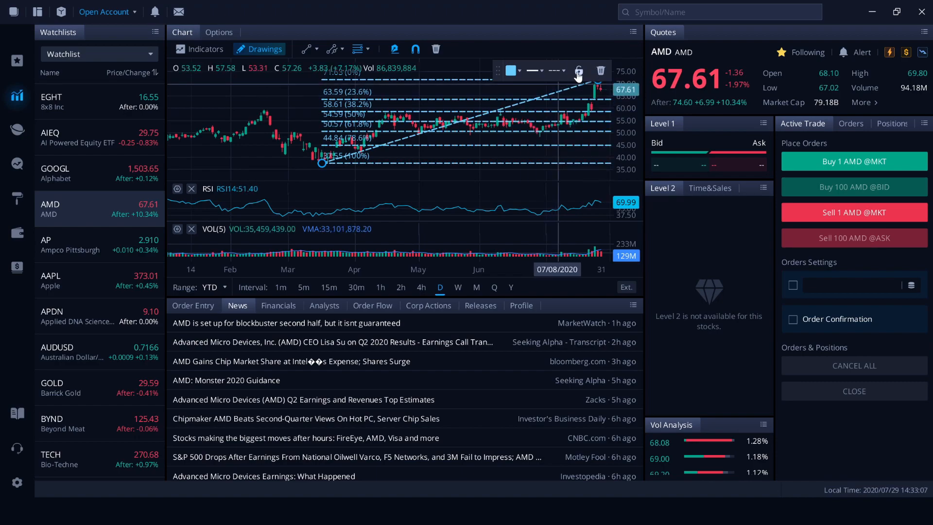
left_click(602, 73)
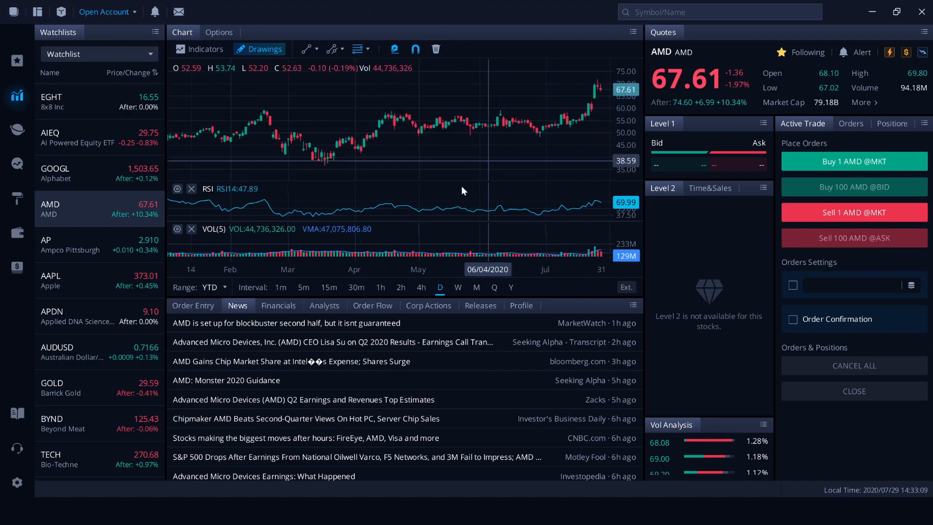
Step: Try the 1D and 5D chart ranges, then settle on a 3M range for AMD
left_click(220, 290)
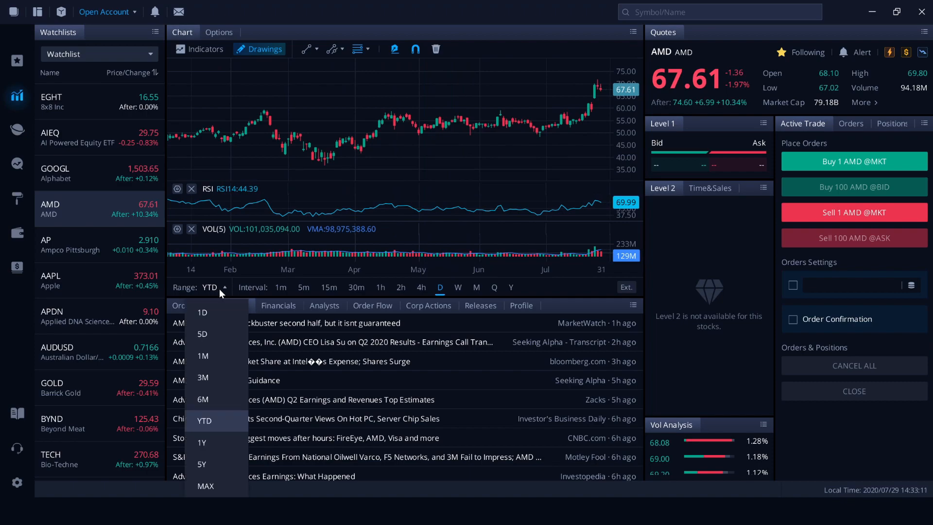
left_click(221, 314)
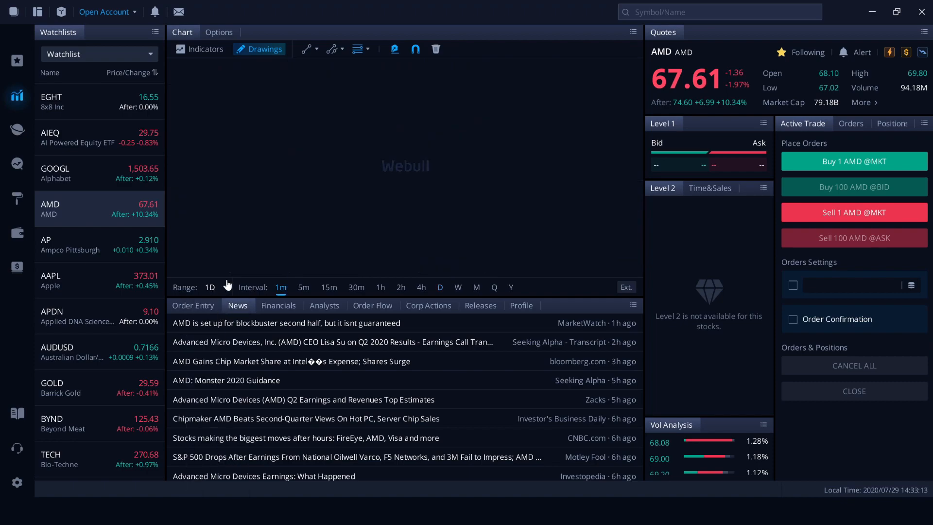
left_click(224, 287)
left_click(226, 334)
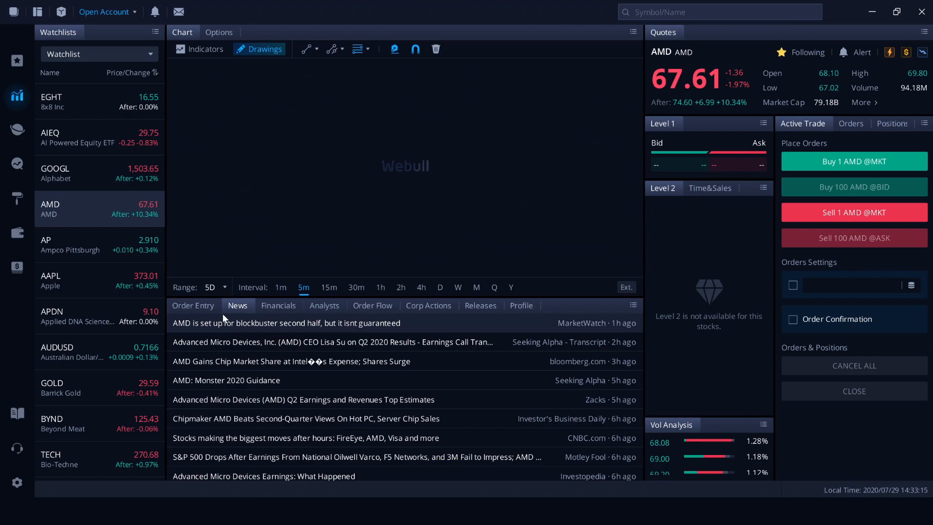
left_click(221, 288)
left_click(206, 376)
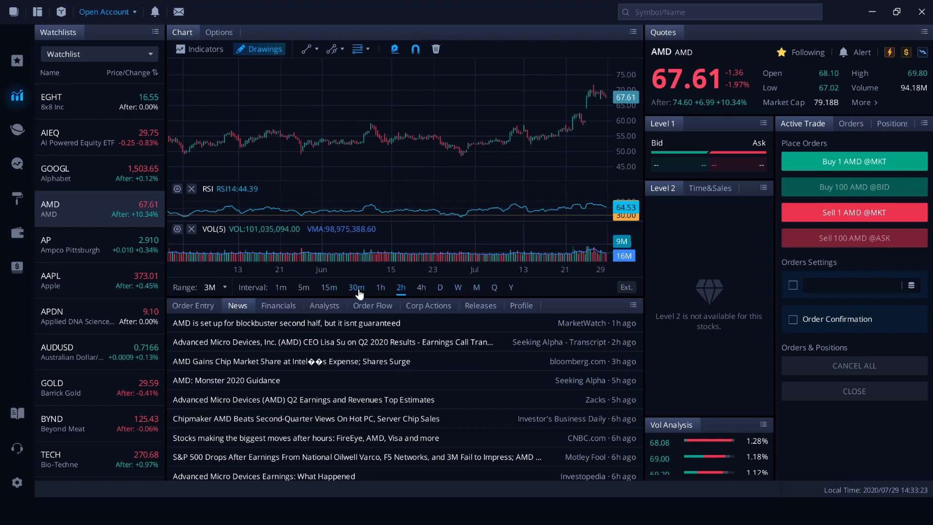
Step: View AMD's order entry area and news, then its financial statements
left_click(183, 309)
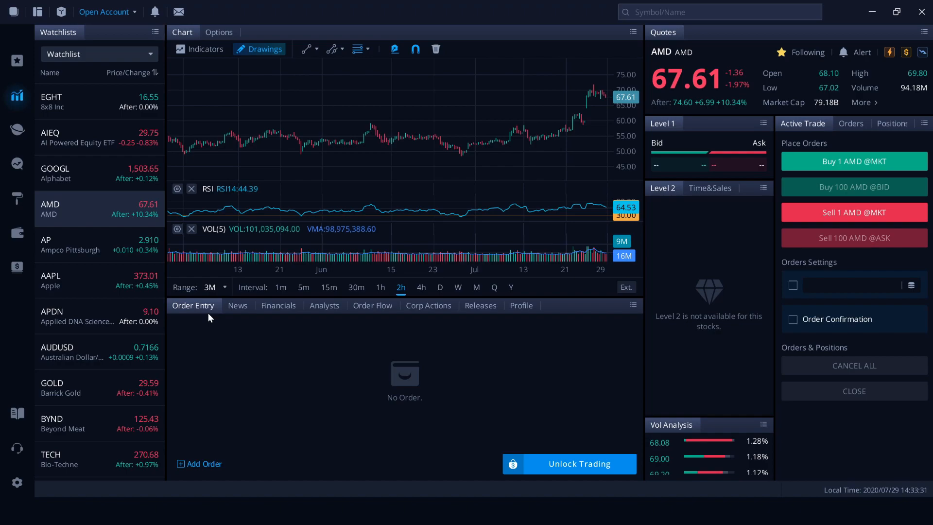
left_click(236, 310)
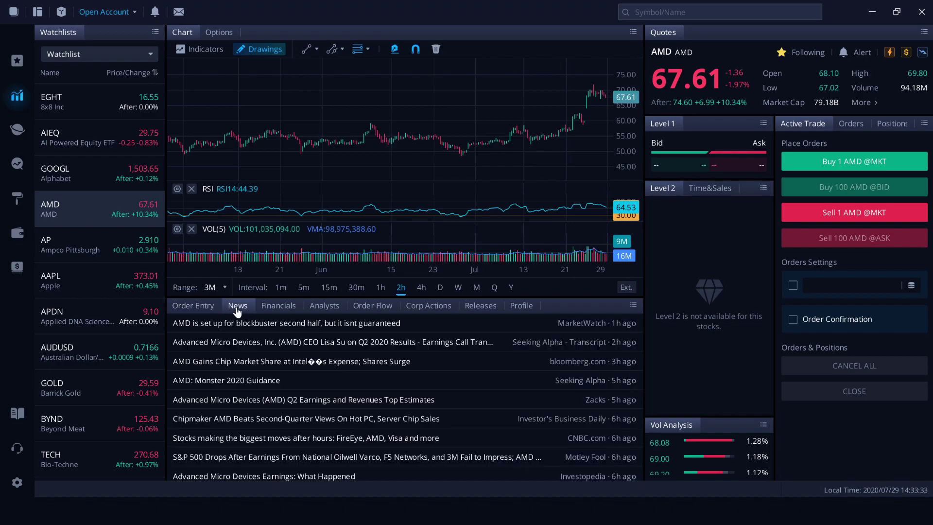
left_click(277, 308)
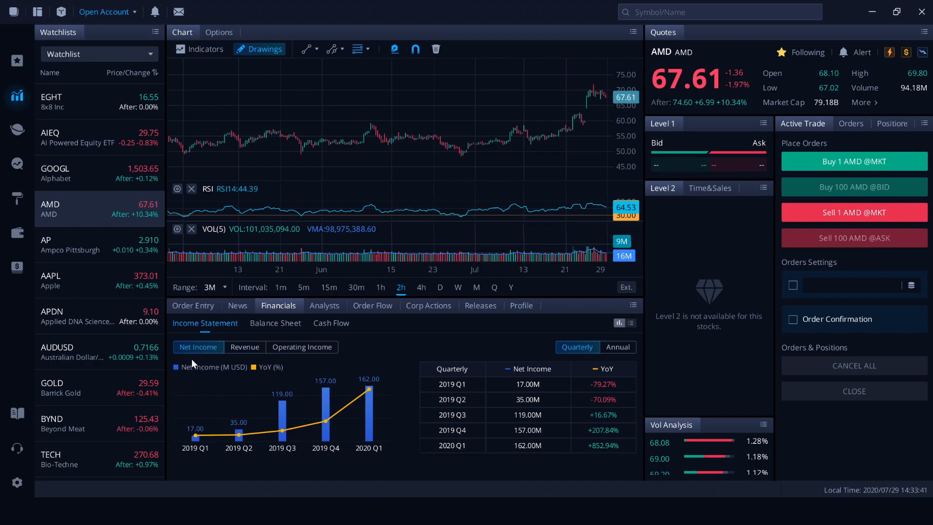
mouse_move(278, 368)
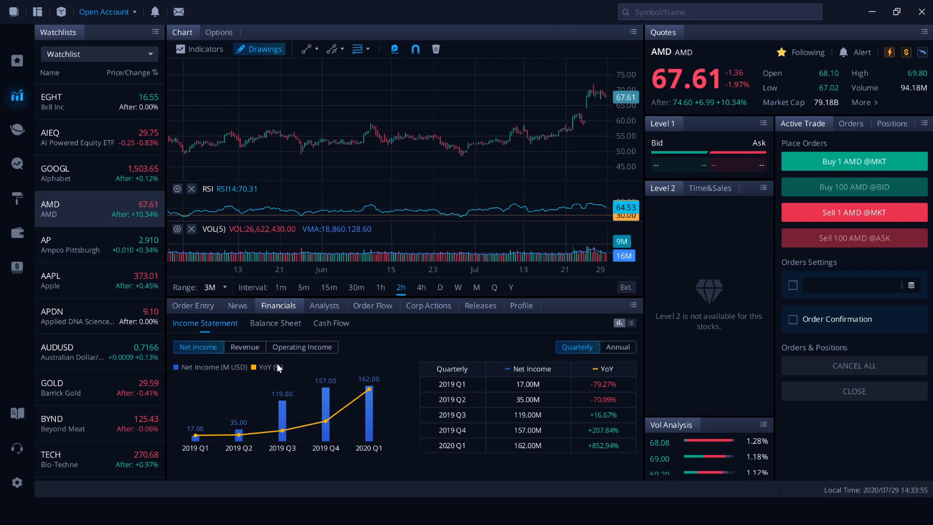
Step: Review annual and quarterly income, balance sheet and cash flow, then AMD's analyst ratings
left_click(614, 349)
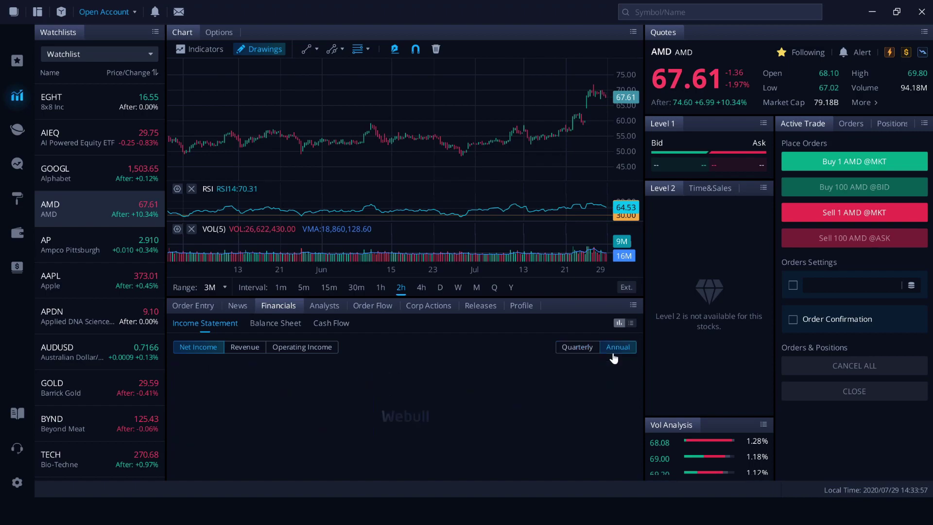
left_click(581, 350)
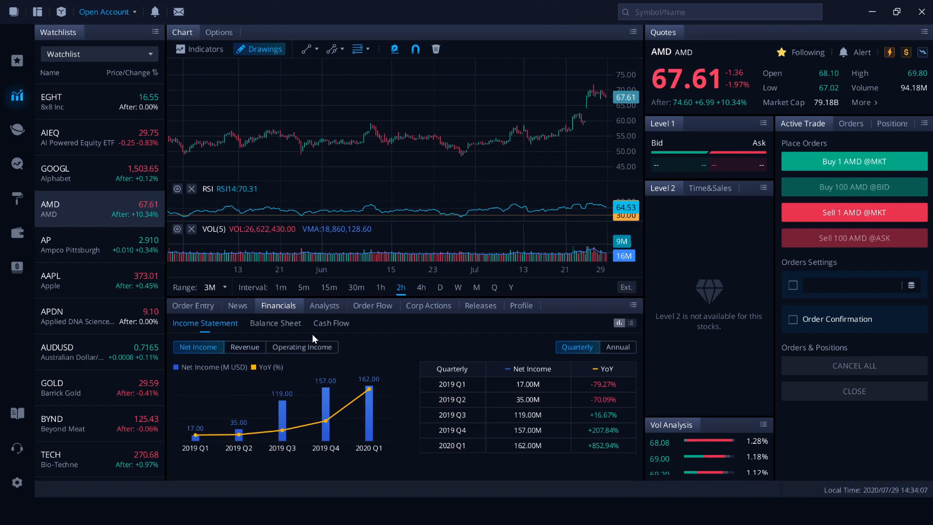
left_click(296, 325)
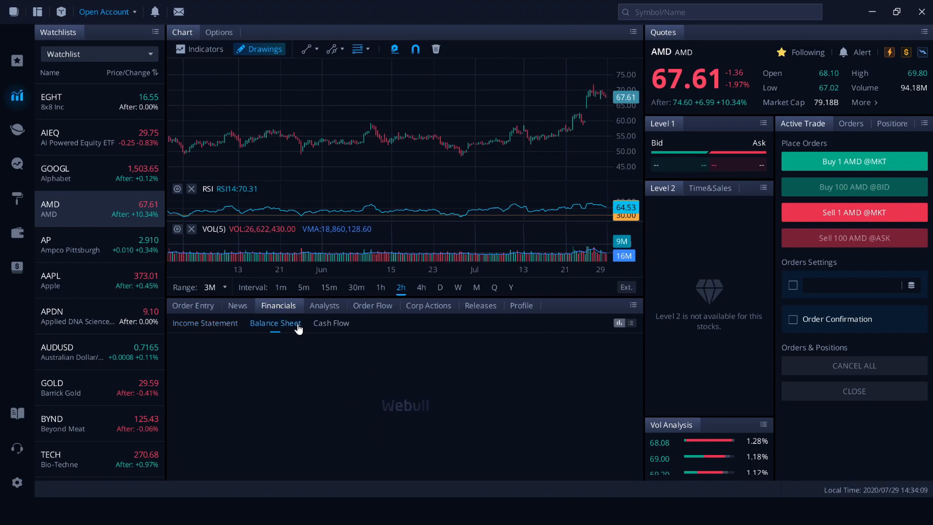
left_click(331, 330)
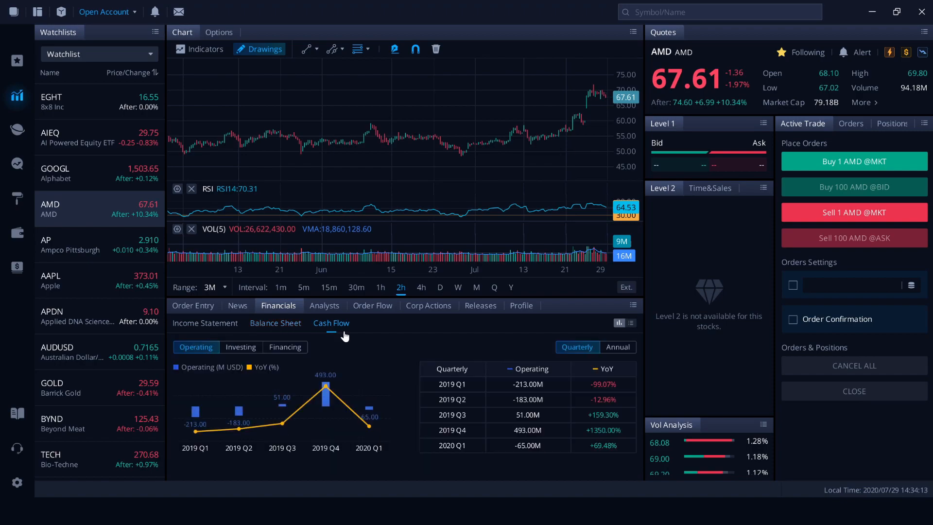
left_click(341, 309)
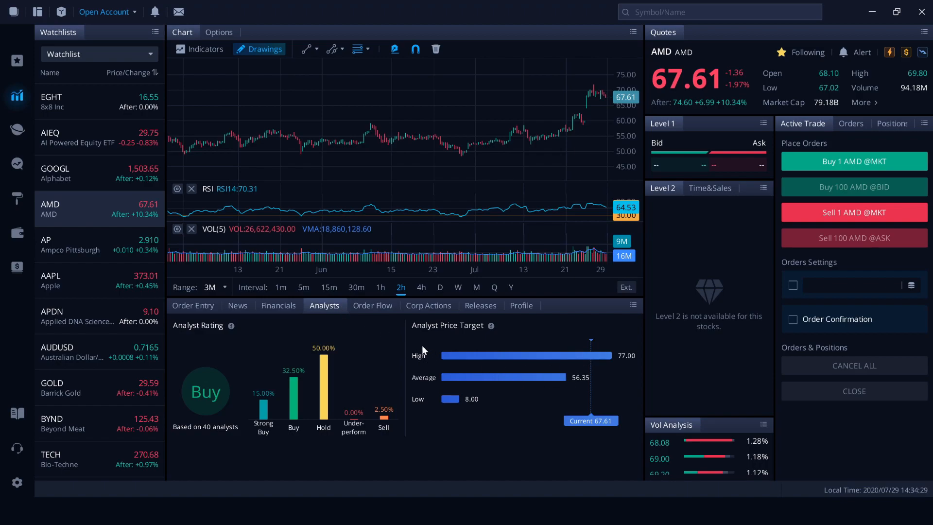
Step: Show AMD's order flow distribution and large-scale orders for the last five days
left_click(390, 306)
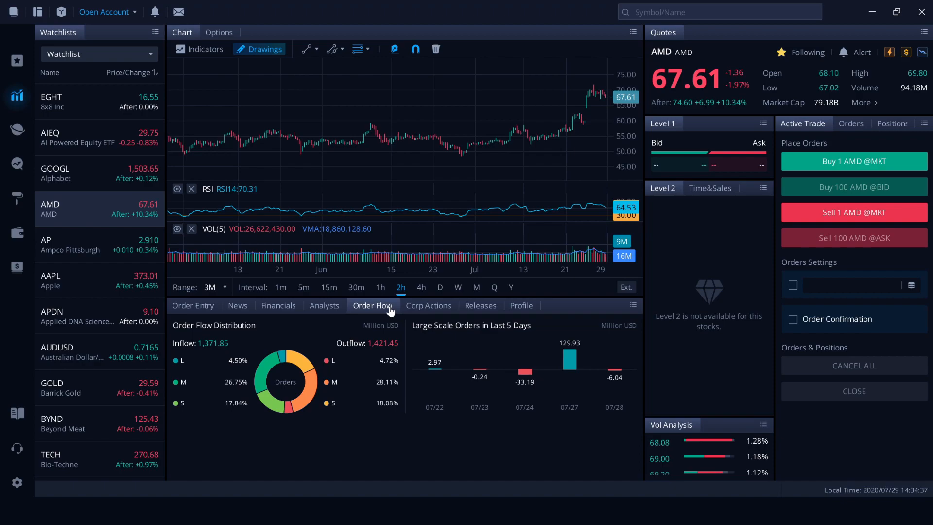
Step: Browse AMD's corporate actions, splits, insider transactions and releases, then its company profile
left_click(427, 306)
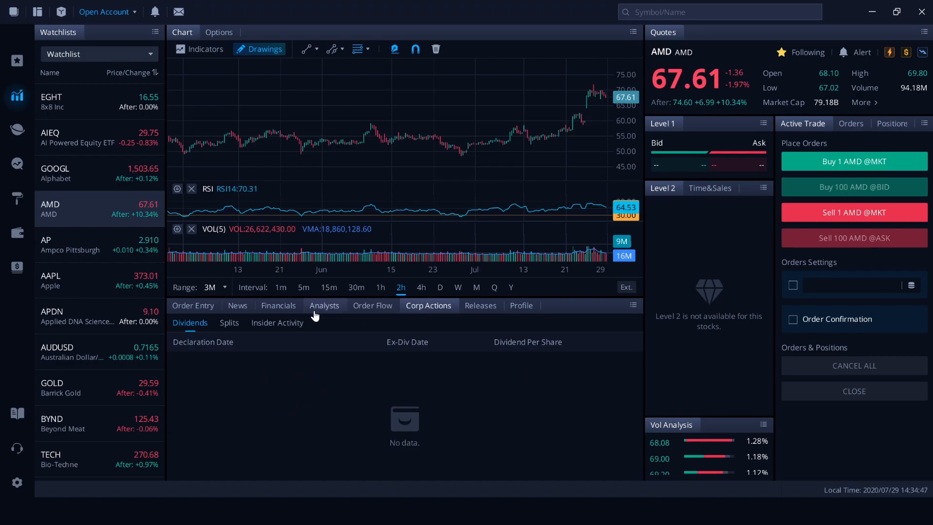
left_click(228, 324)
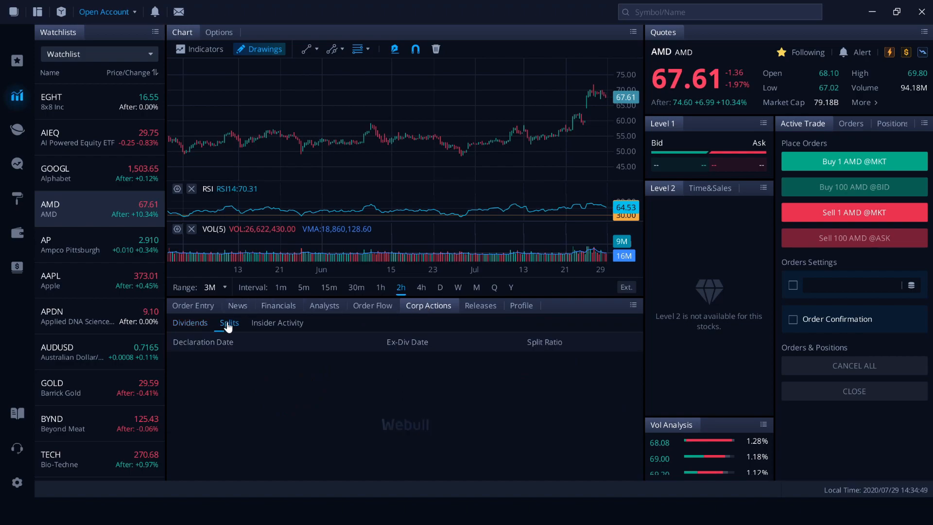
left_click(264, 325)
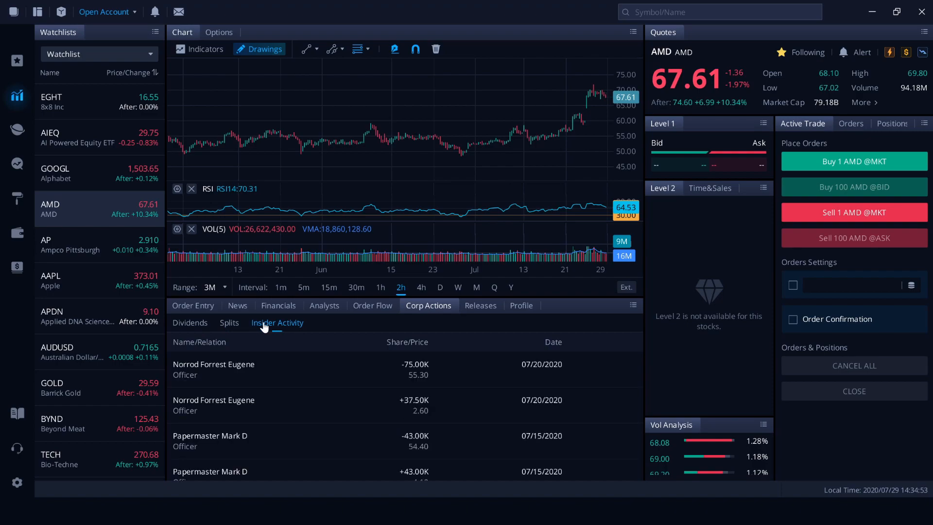
left_click(494, 312)
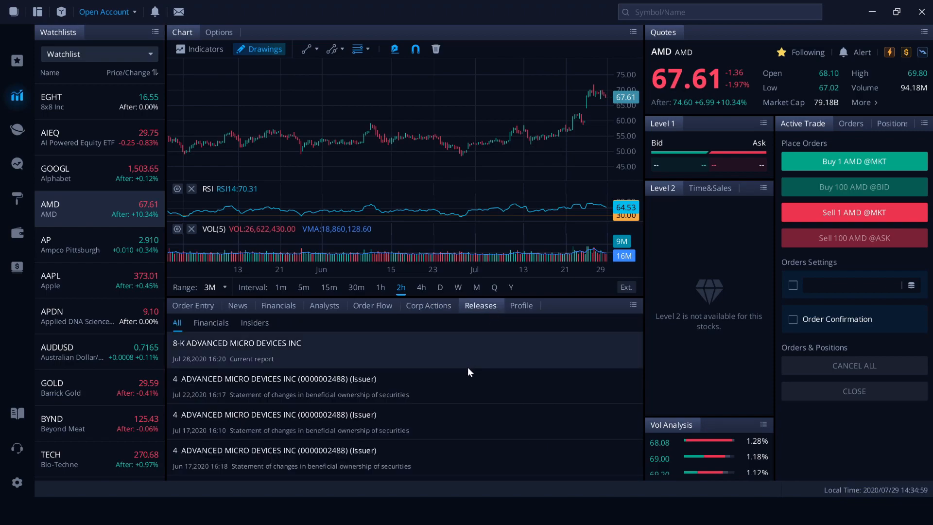
left_click(520, 309)
scroll(515, 363, "down", 3)
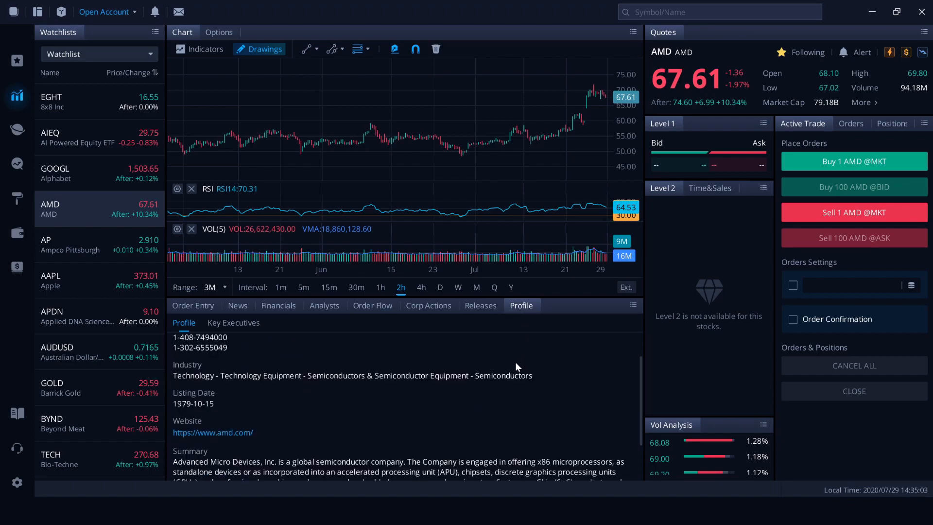
scroll(515, 362, "up", 3)
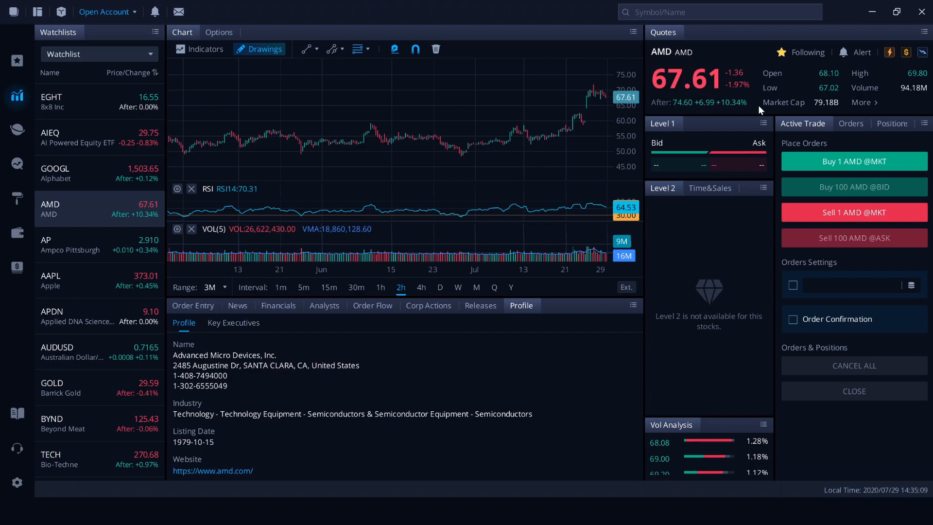
Step: View and close AMD's Key Statistics, then enlarge the Vol Analysis panel to show more price levels
left_click(862, 102)
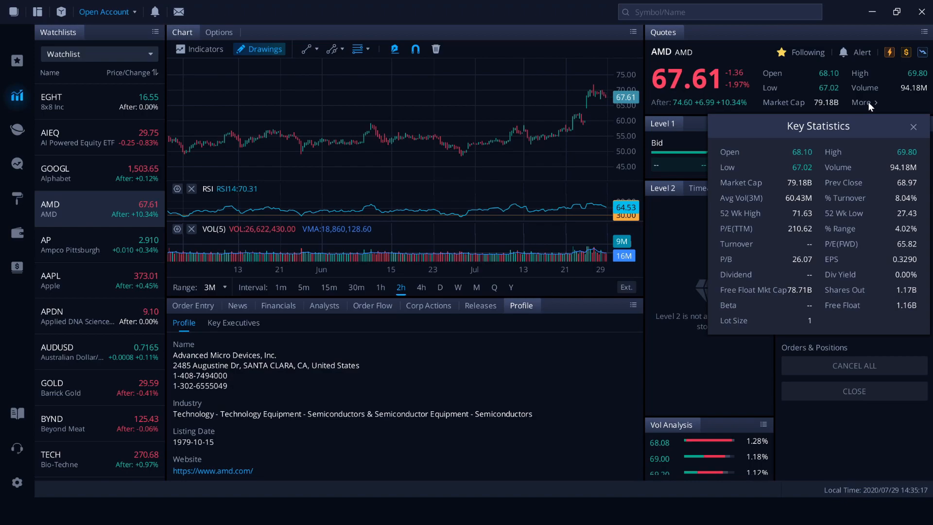
left_click(912, 125)
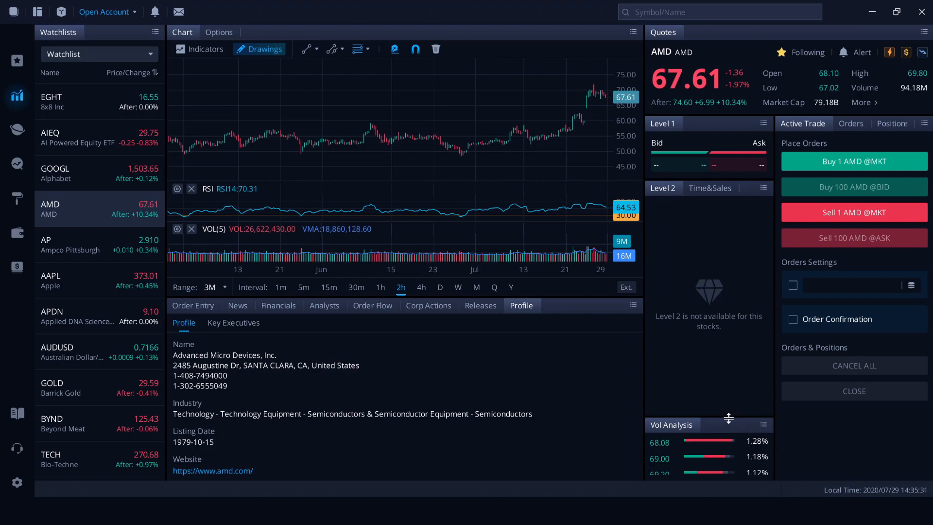
left_click_drag(728, 418, 740, 336)
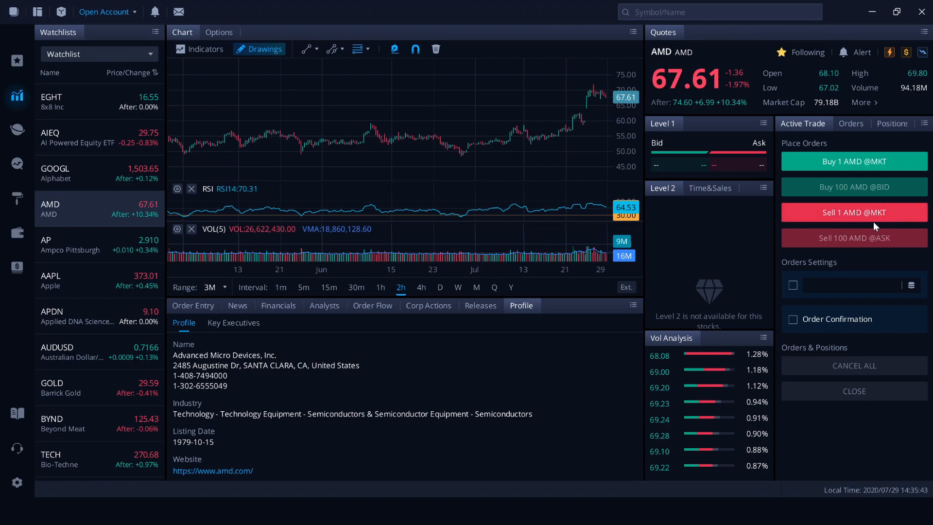
Step: Check open orders and positions, then return to the Active Trade buy/sell panel
left_click(860, 125)
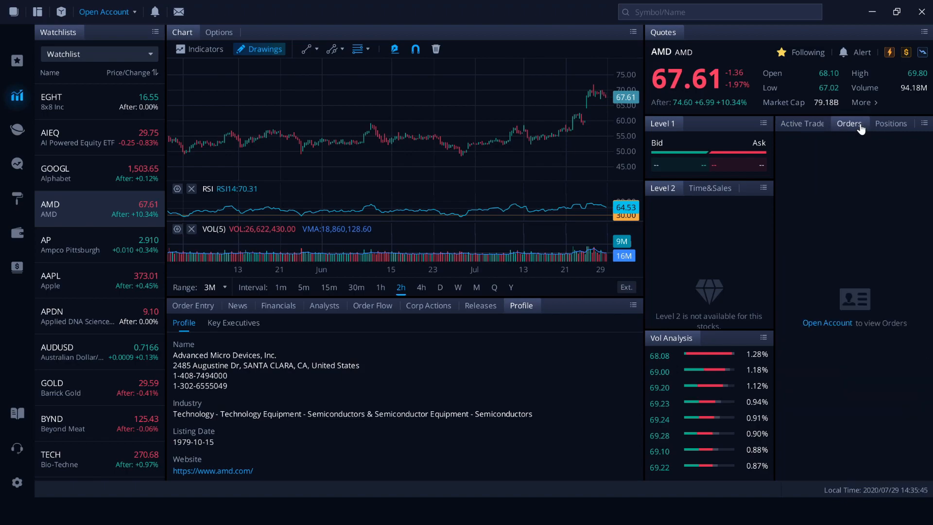
left_click(883, 127)
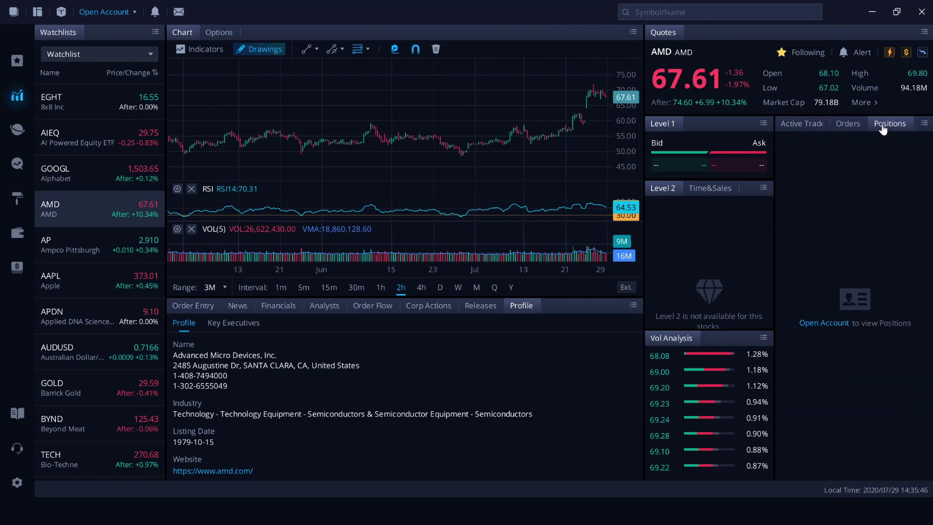
left_click(812, 128)
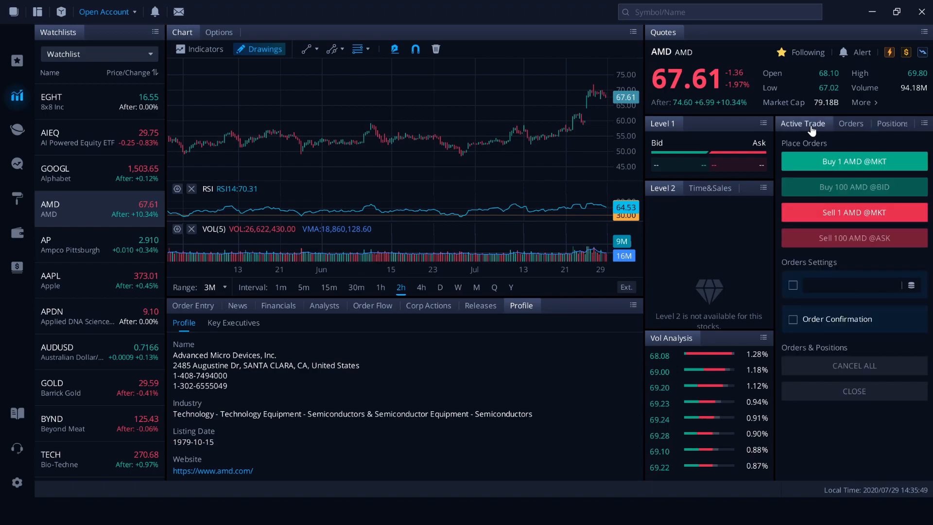
Step: Show the Markets dashboard with net inflow, the Adv & Dec bar chart and the Global panel on Forex
left_click(16, 130)
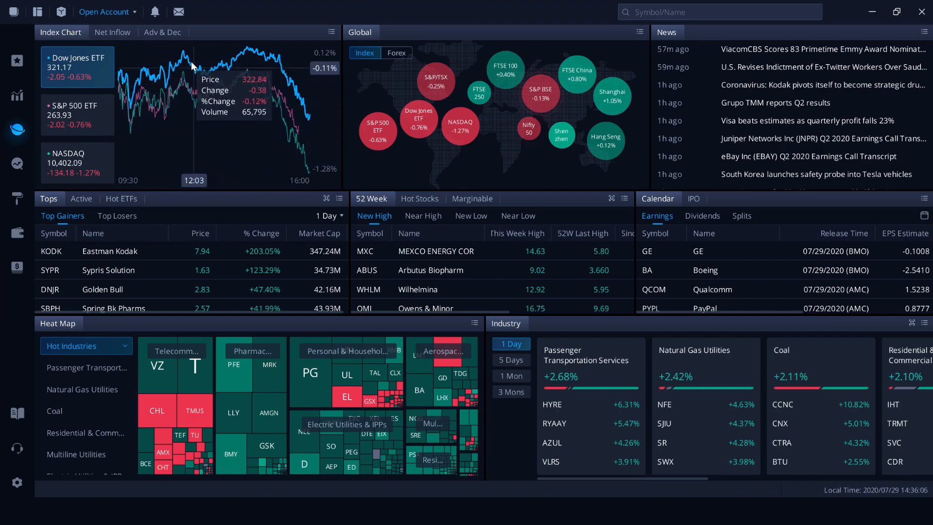
left_click(119, 36)
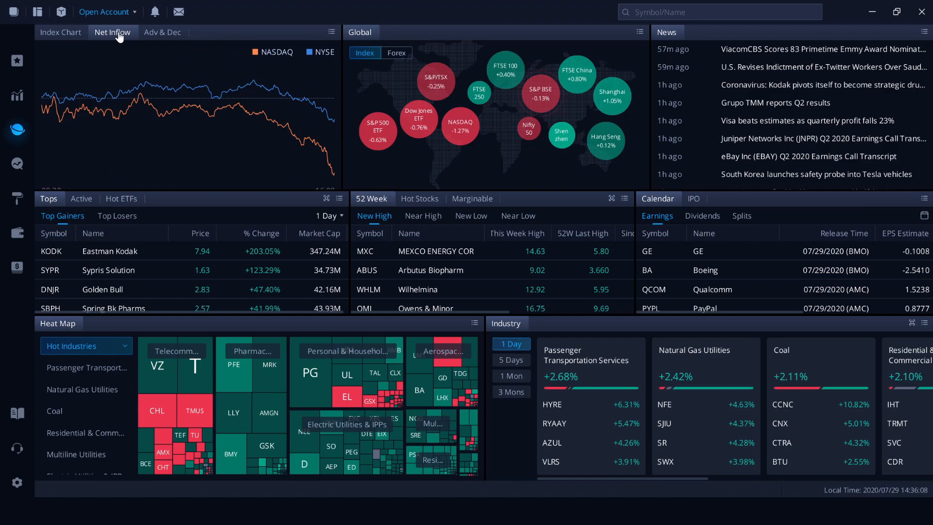
left_click(157, 38)
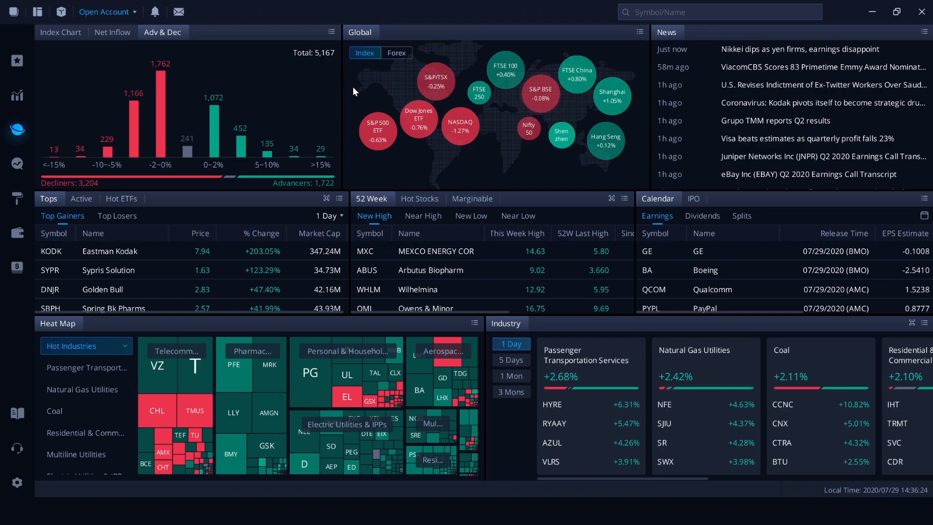
left_click(384, 53)
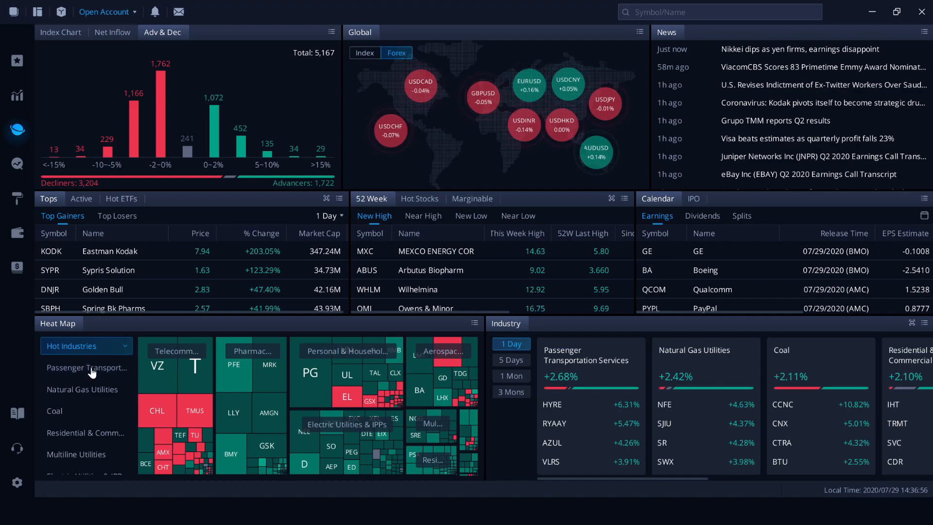
scroll(90, 373, "down", 3)
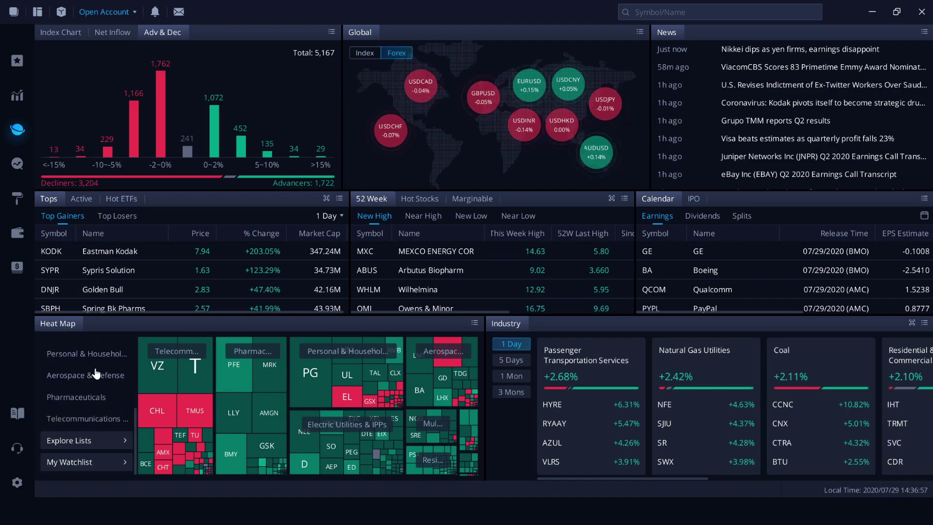
Step: Base the heat map on the Watchlist and show industry performance over 5 Days
left_click(93, 462)
left_click(82, 464)
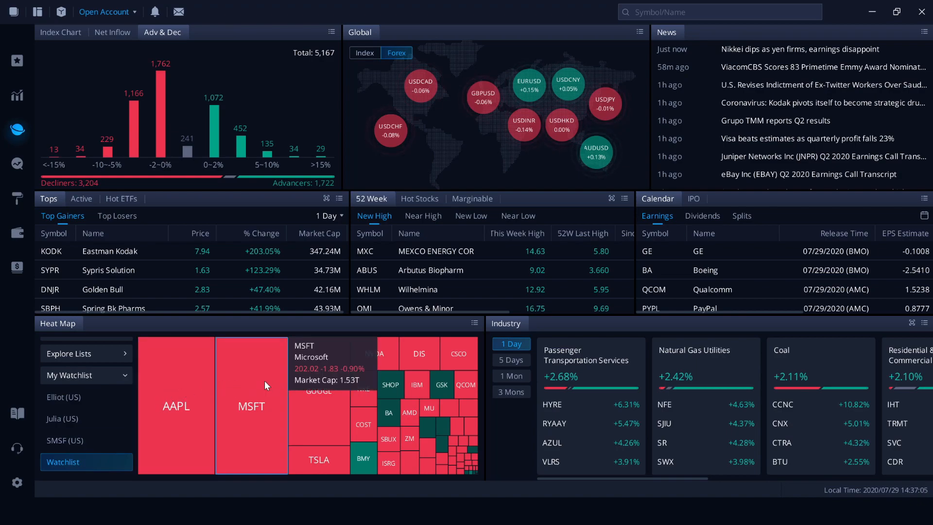
left_click(516, 359)
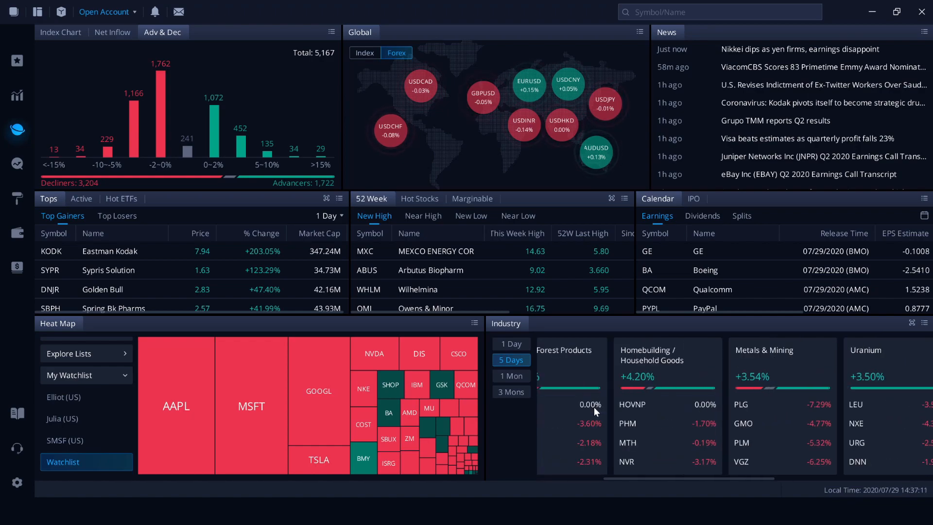
scroll(594, 407, "left", 3)
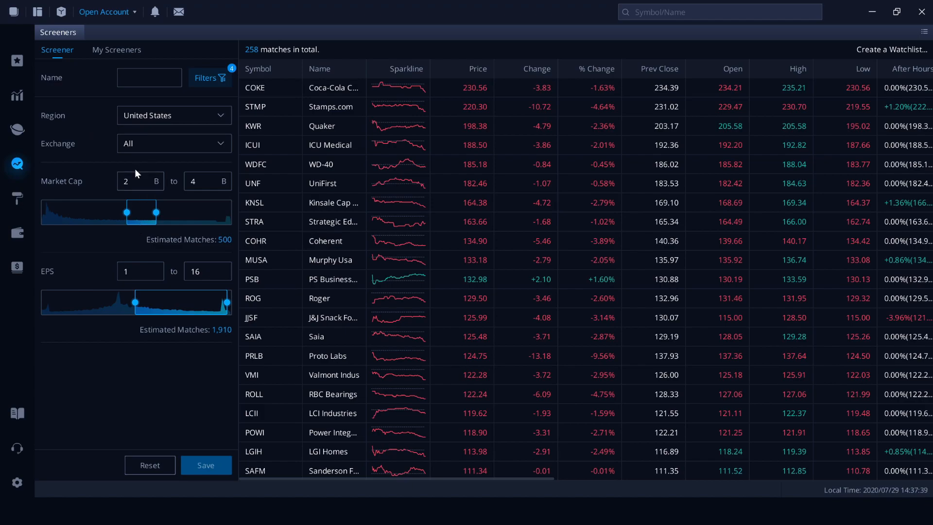
Step: Review the screening criteria list, then raise the minimum Market Cap to 2.714 B
left_click(221, 79)
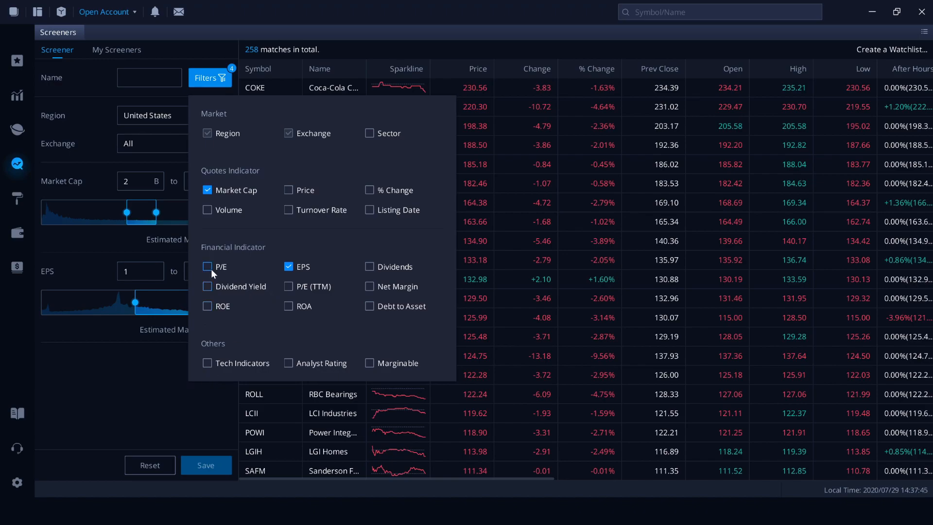
left_click(218, 397)
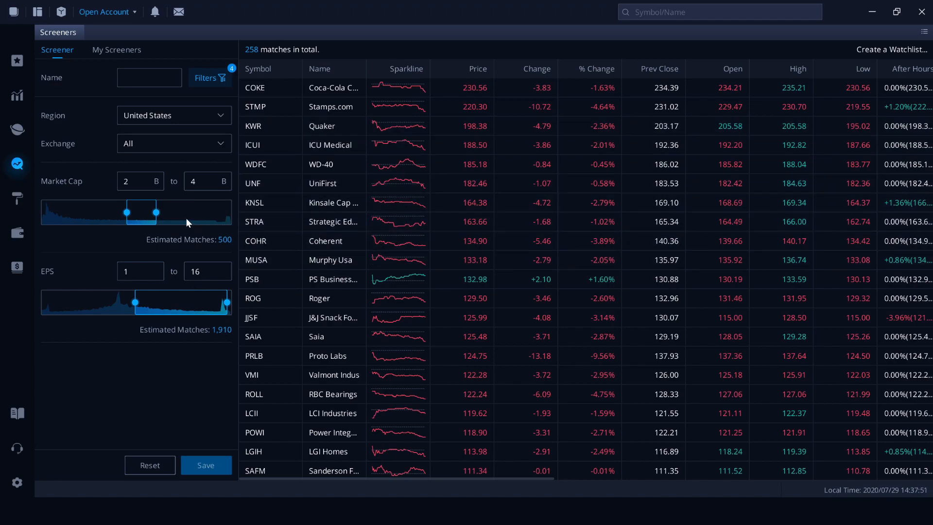
left_click_drag(127, 213, 139, 212)
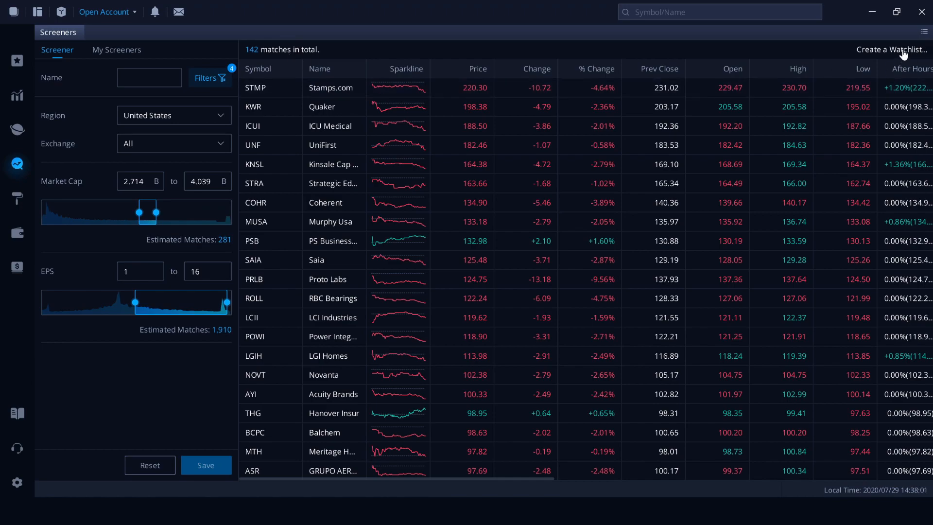
Step: Apply the saved High dividend yield Bank stocks screener, then go to the layout chooser
left_click(109, 50)
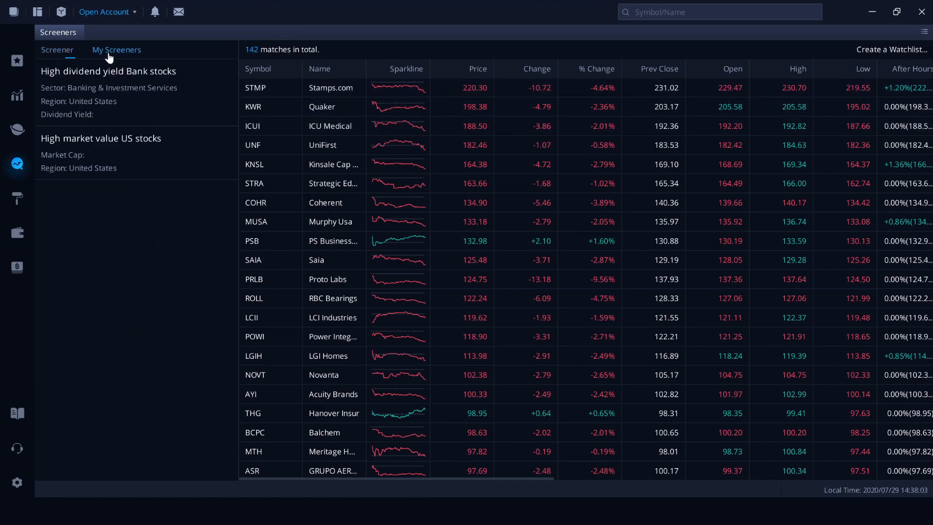
left_click(109, 106)
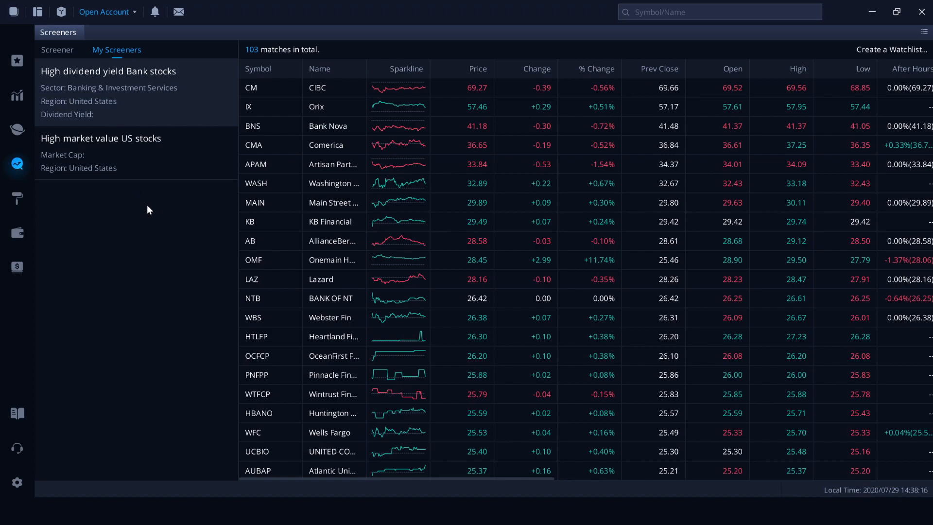
left_click(17, 199)
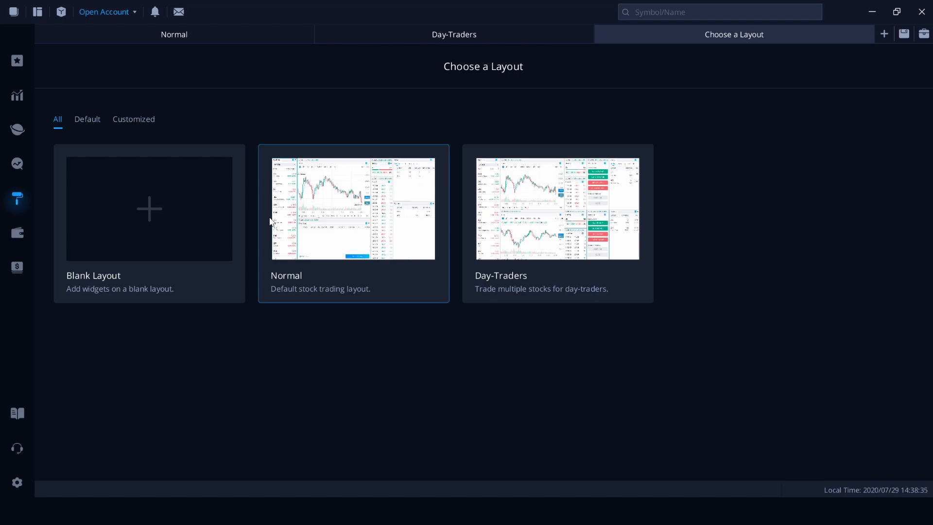
Step: Visit the Account page, dismiss the open-account prompt, and enter the paper trading dashboard
left_click(13, 234)
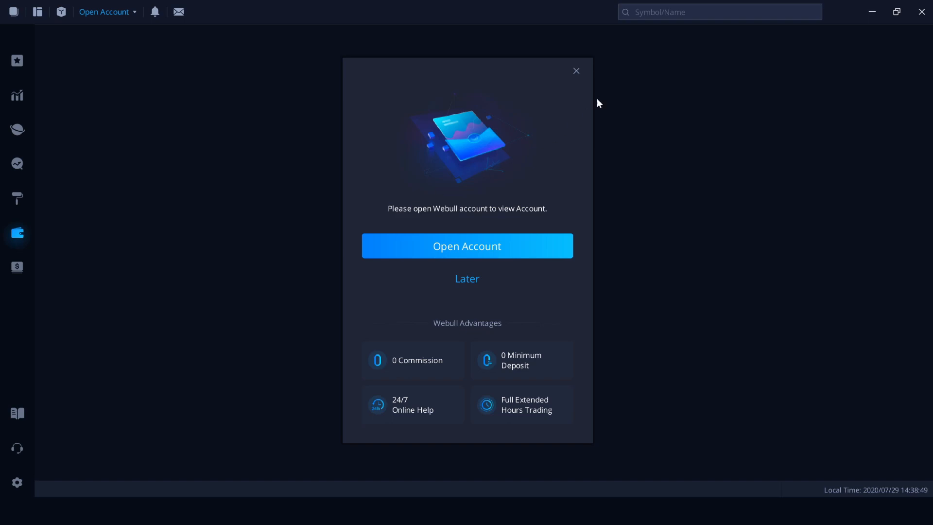
left_click(577, 71)
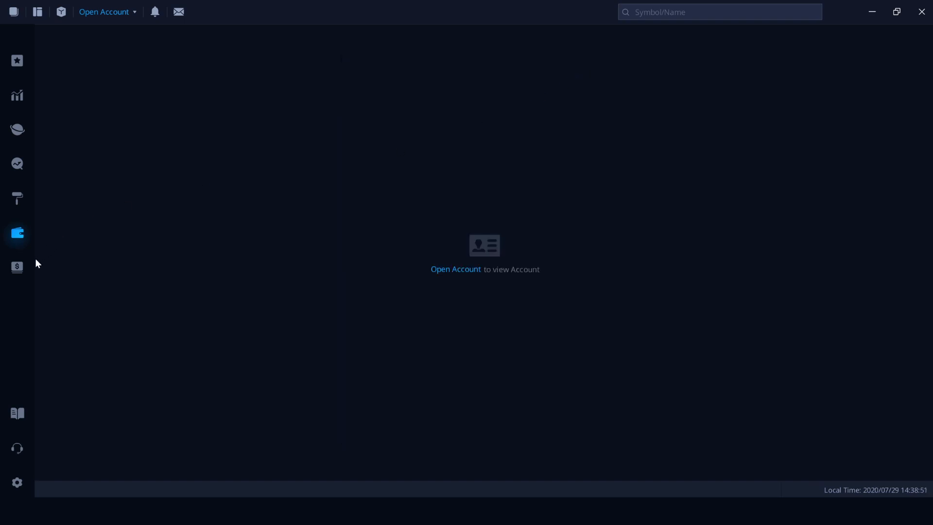
left_click(18, 268)
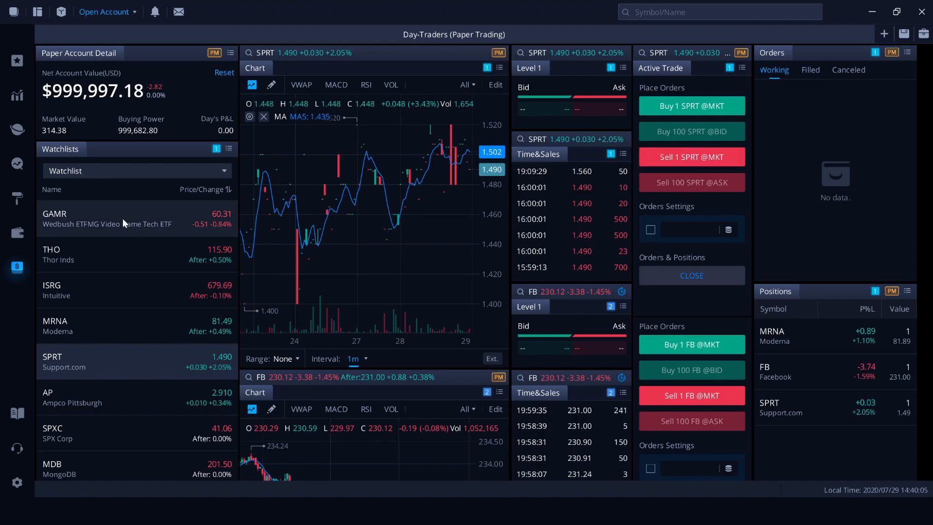
Step: Show ISRG across the trading panels and cancel out of saving a paper layout
left_click(111, 298)
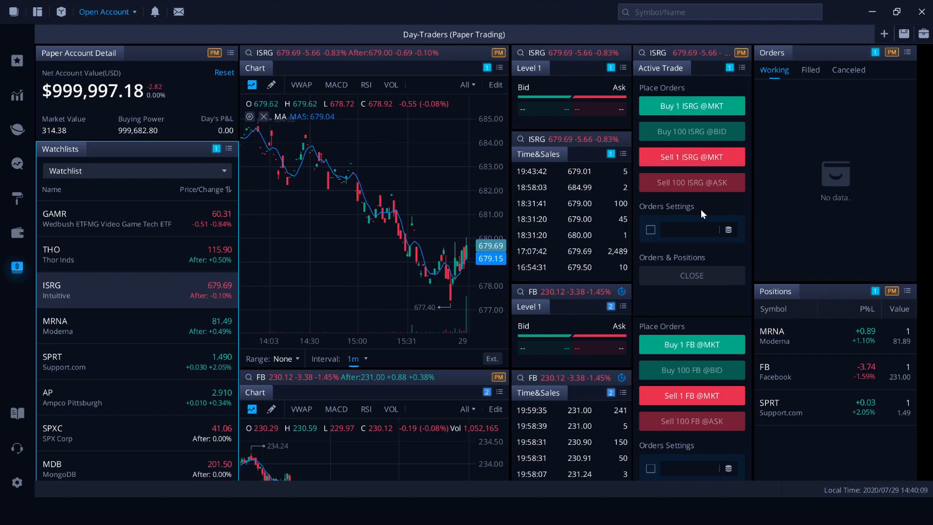
left_click(903, 34)
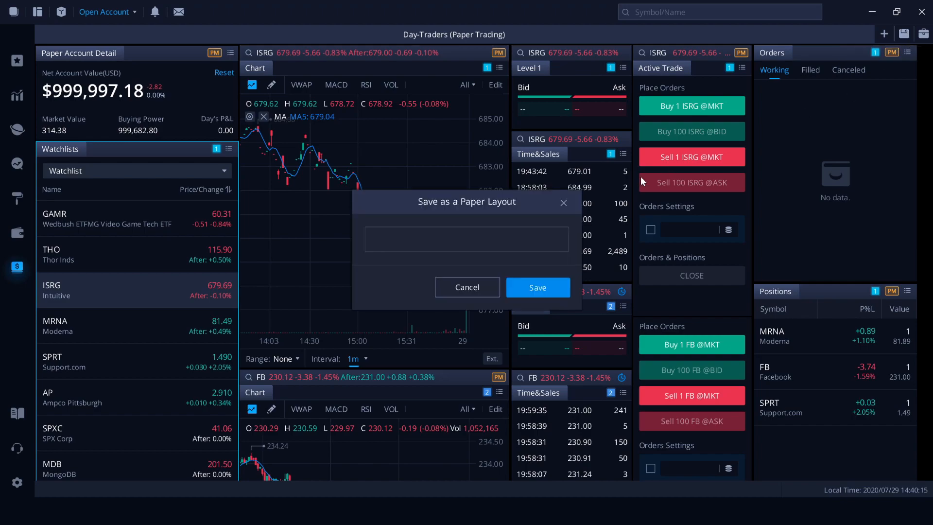
left_click(563, 202)
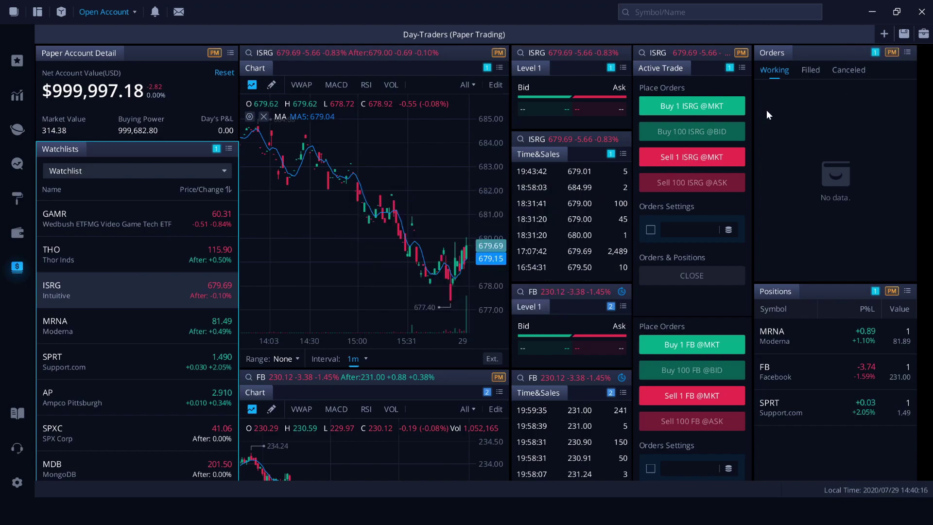
Step: Browse the Trade, Stocks, General and Market widget categories, then enter the Learning Center
left_click(923, 34)
left_click(785, 85)
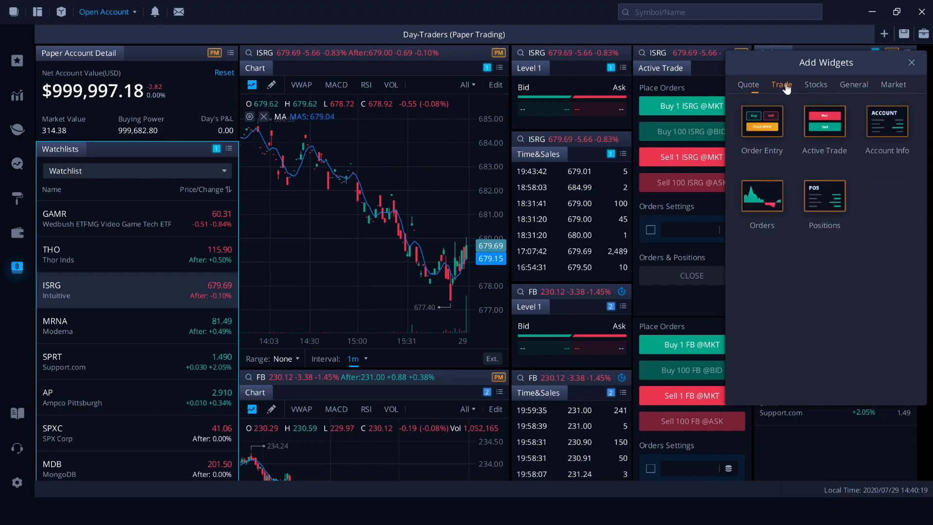
left_click(812, 84)
left_click(853, 85)
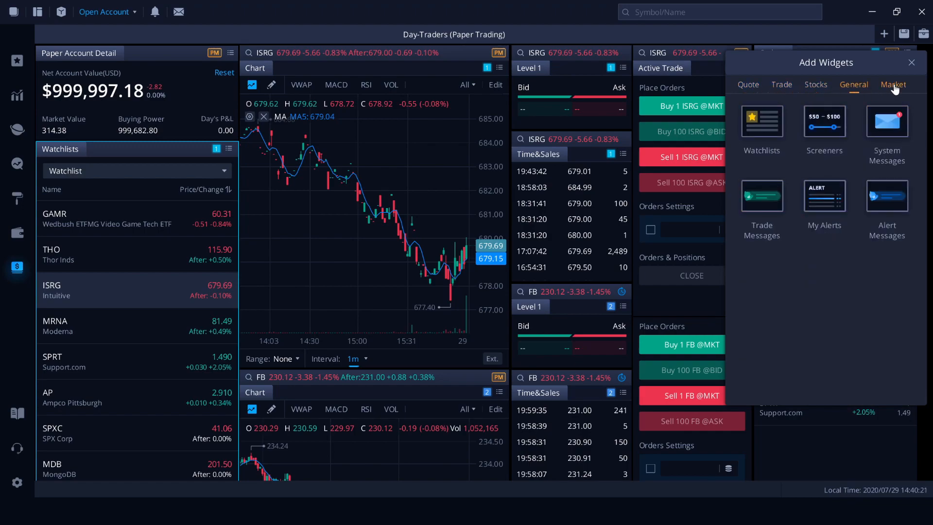
left_click(893, 85)
left_click(911, 63)
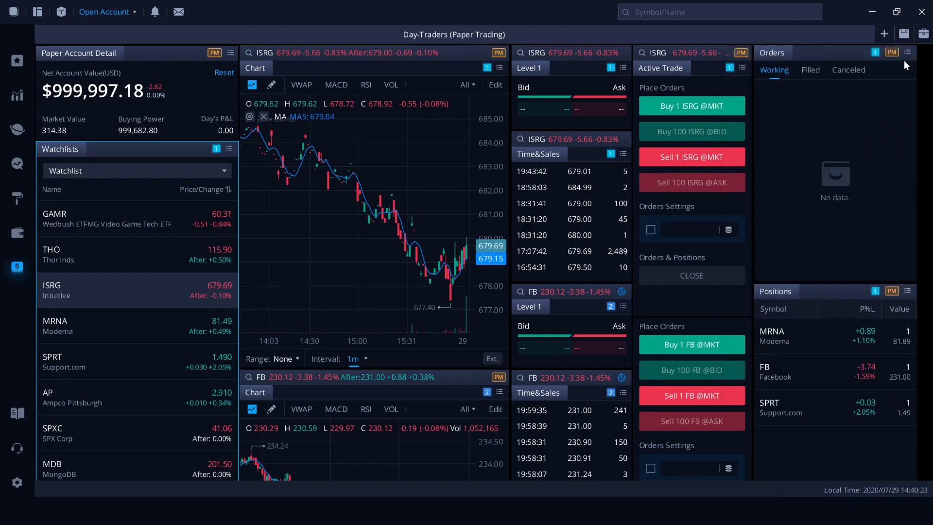
left_click(12, 414)
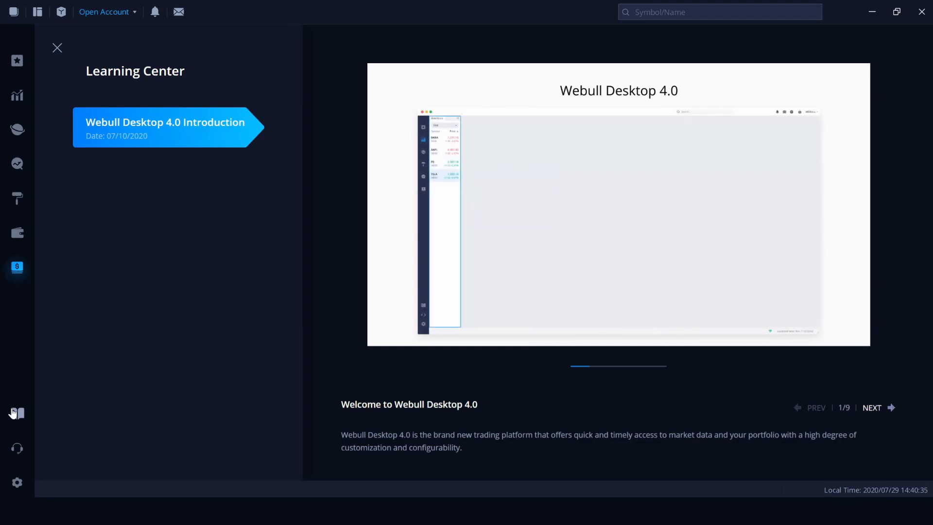
Step: Bring up the Feedback form and dismiss it without sending
left_click(20, 449)
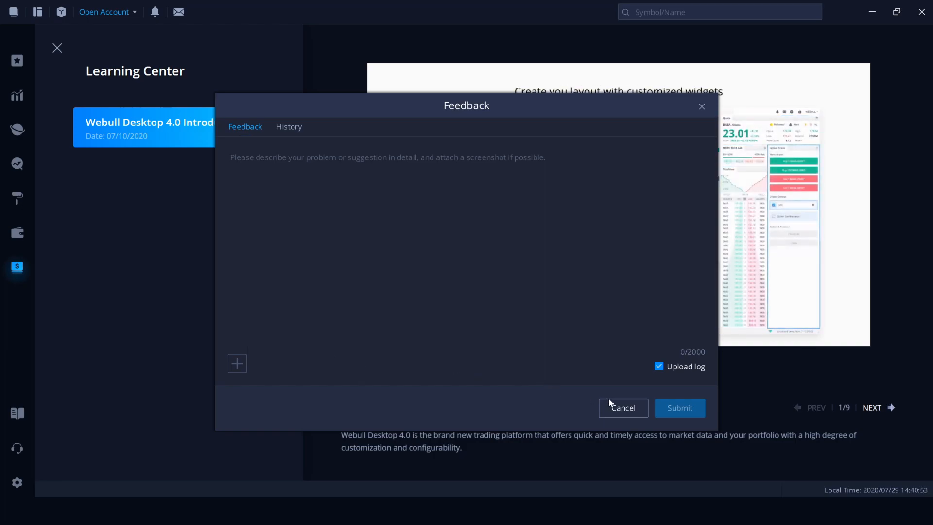
left_click(616, 408)
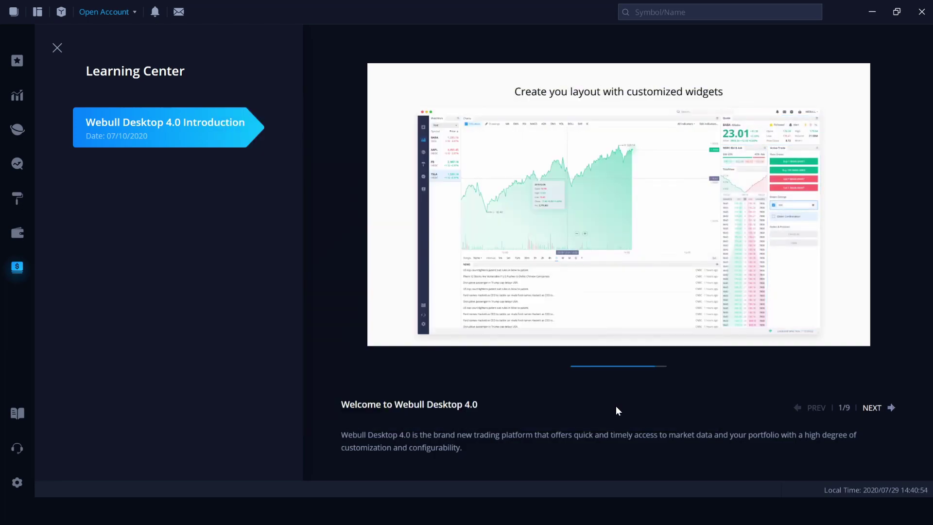
left_click(20, 487)
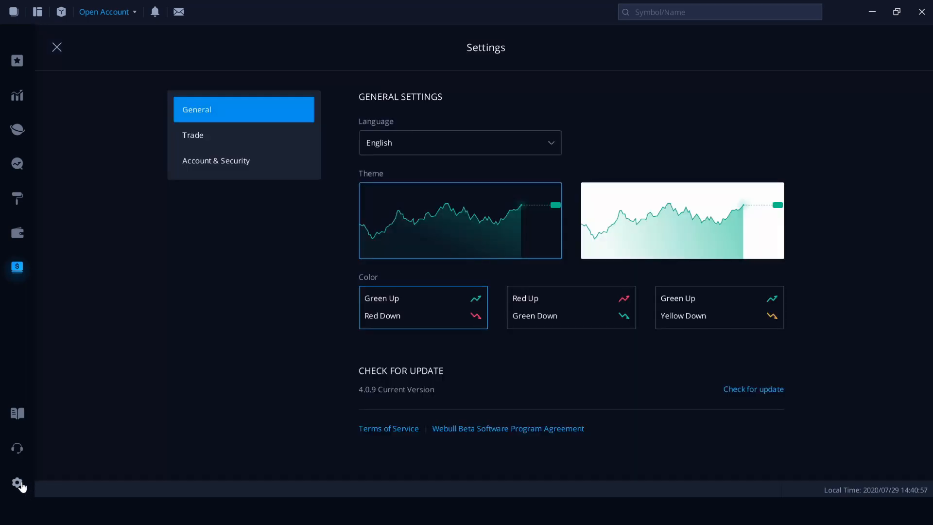
left_click(676, 234)
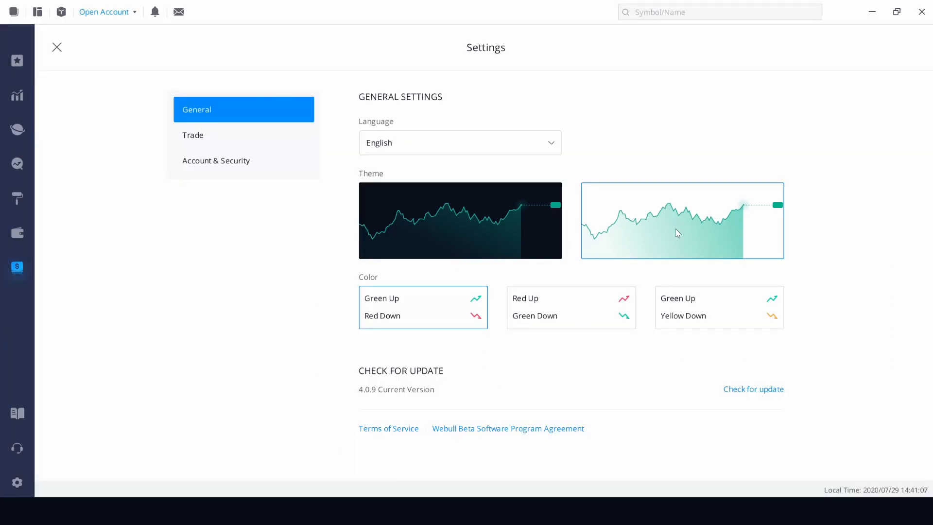
left_click(499, 217)
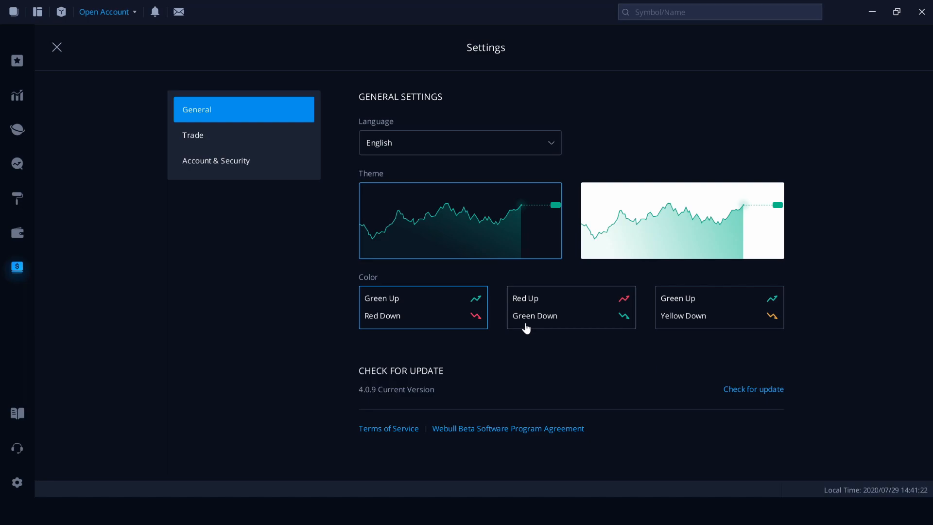
Step: Review the Trade and Account & Security settings, then return to General settings
left_click(277, 140)
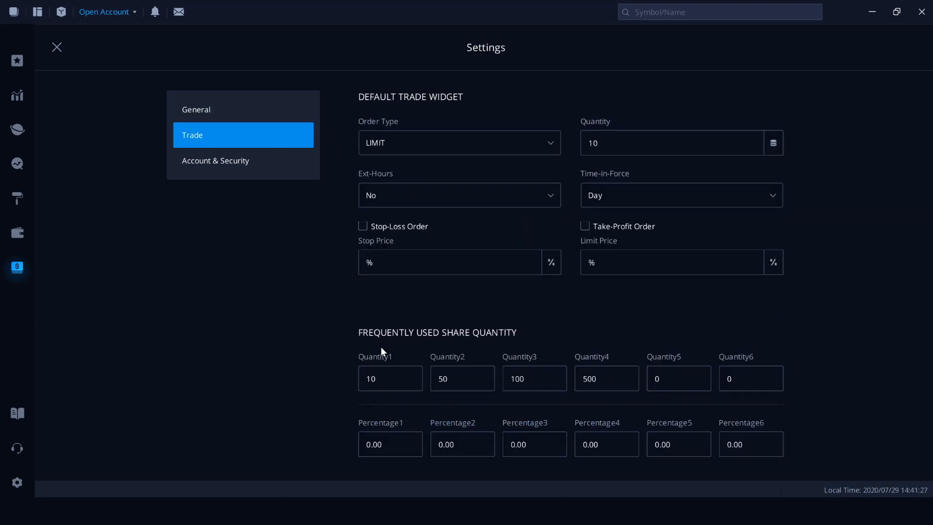
scroll(380, 350, "down", 1)
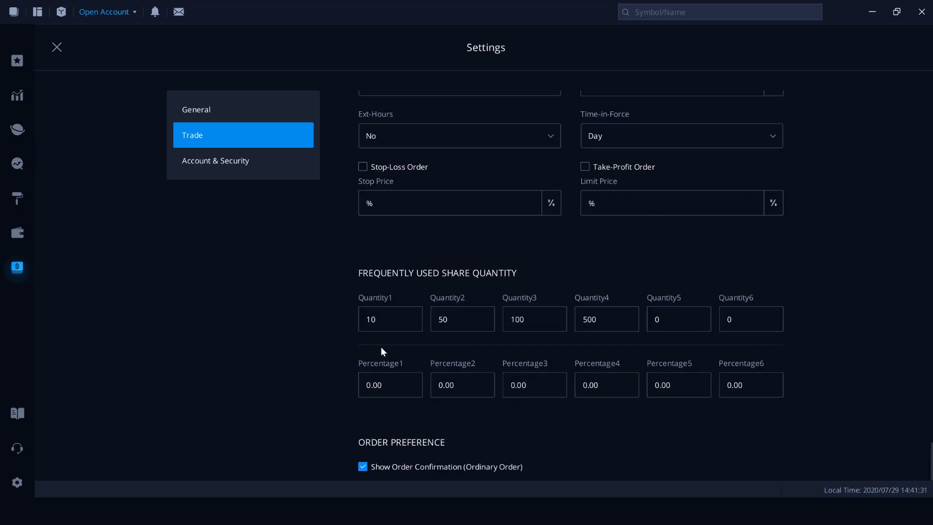
scroll(380, 351, "up", 1)
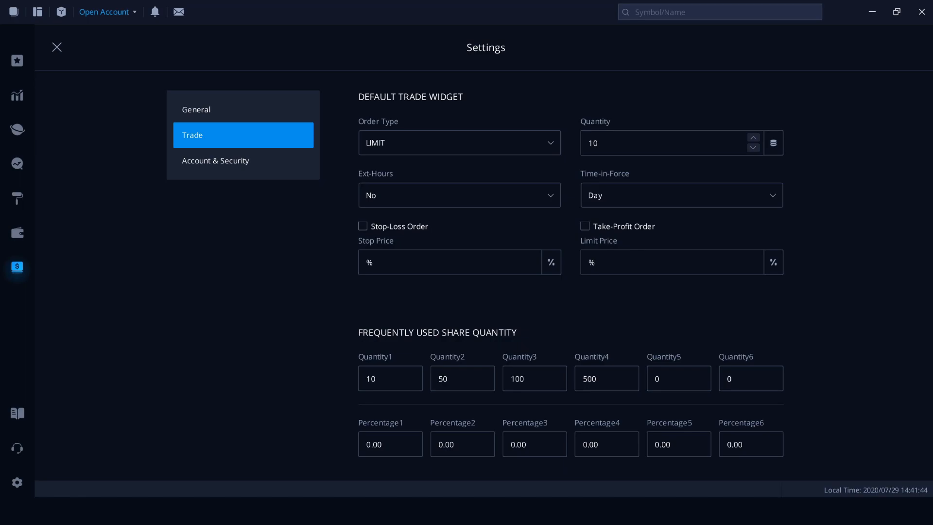
left_click(206, 162)
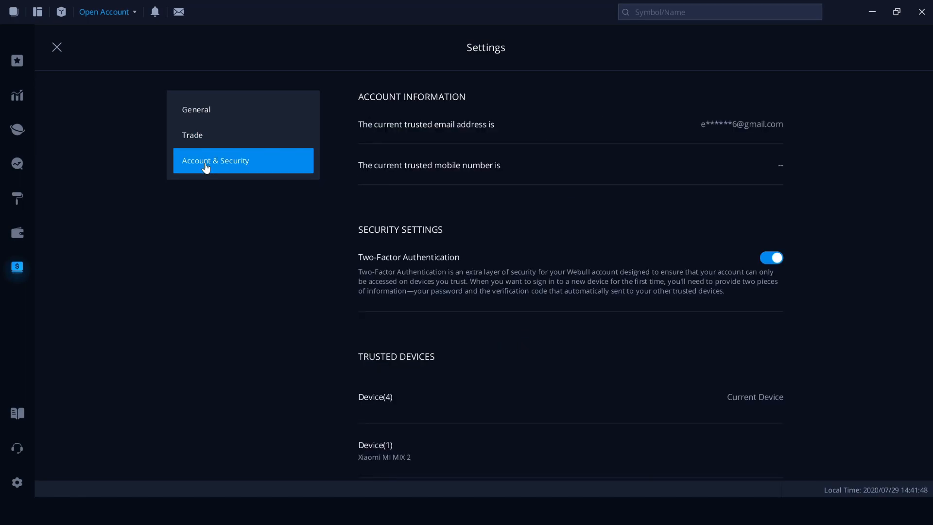
left_click(201, 110)
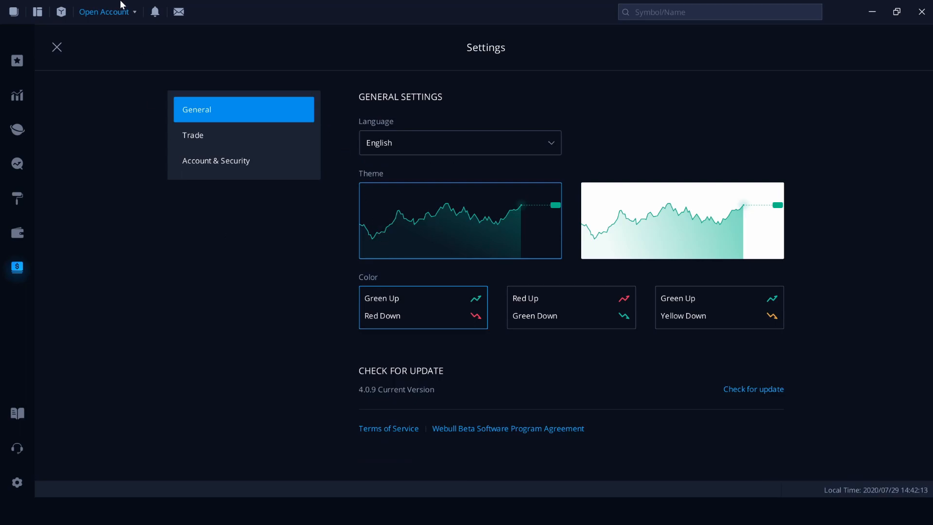
Step: Start a new alert for TESLA (TSLA) with the Sharp Fall condition checked
left_click(154, 13)
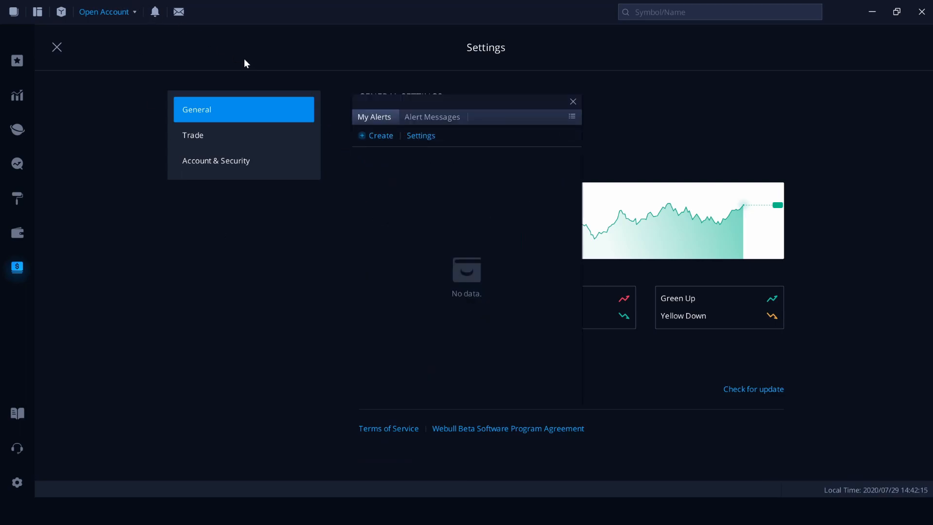
left_click(378, 136)
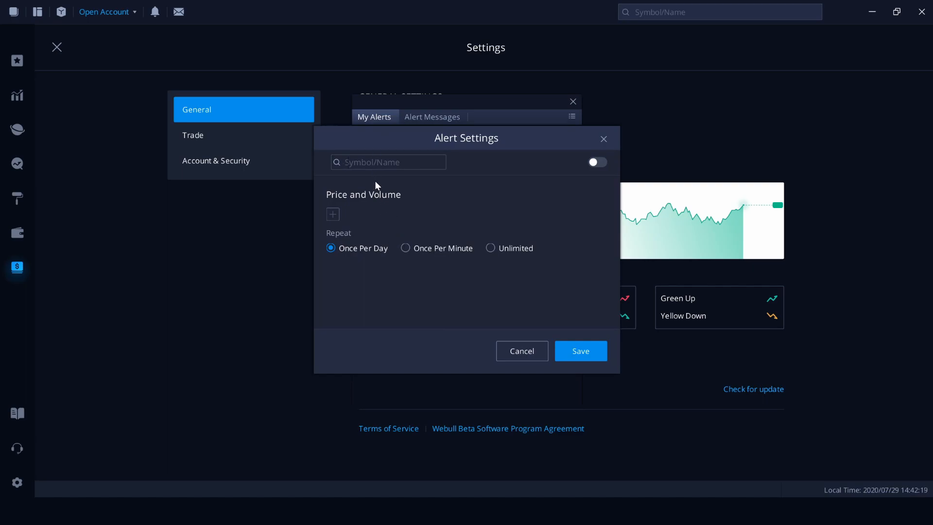
type("Tsl")
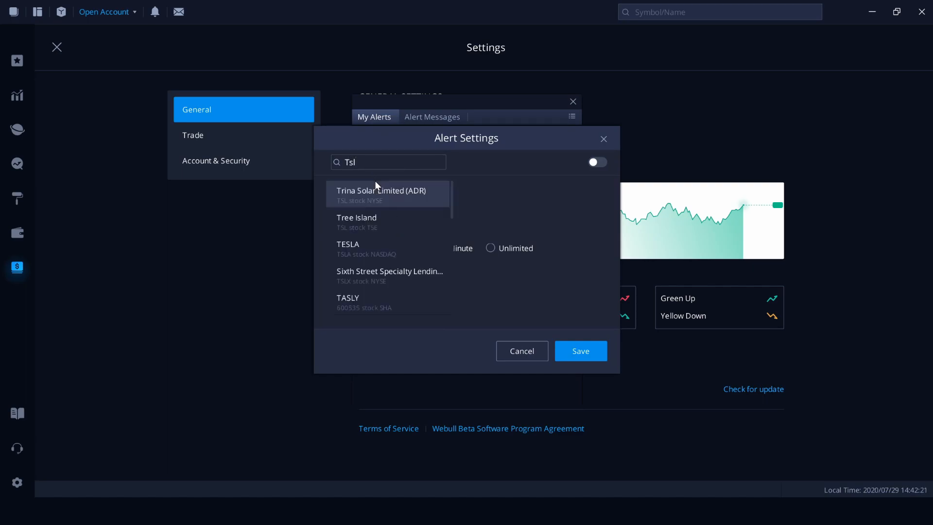
type("a")
left_click(372, 191)
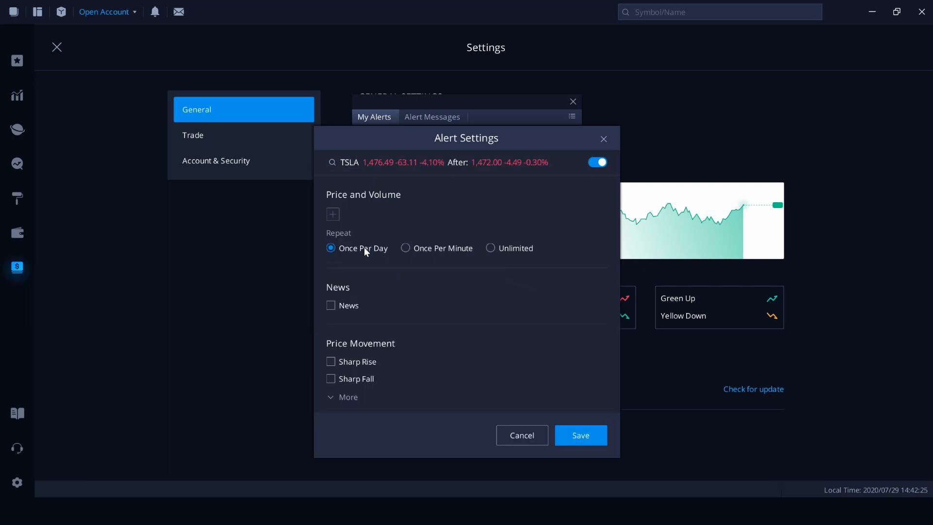
scroll(383, 281, "down", 1)
scroll(383, 281, "down", 1)
left_click(330, 302)
scroll(522, 326, "up", 2)
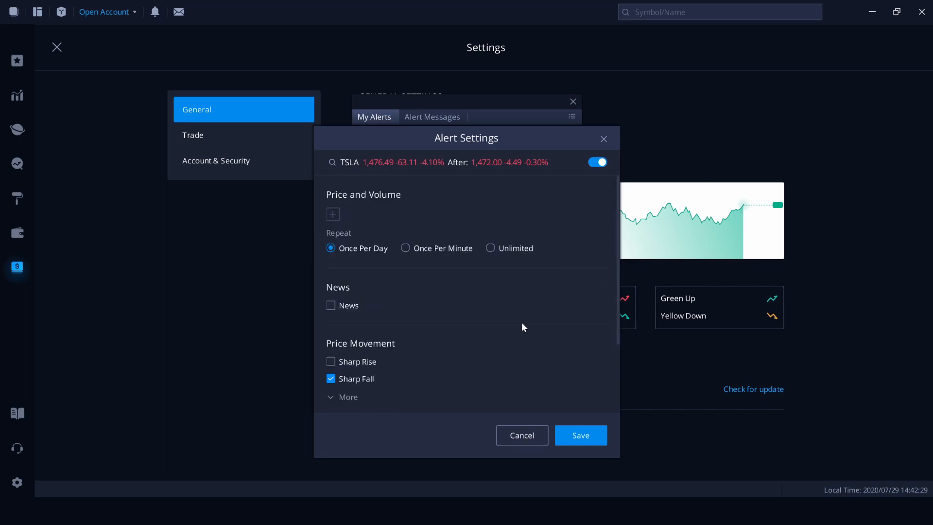
Step: Save the TSLA alert, review the Alert Messages, and close the alerts panel
left_click(567, 435)
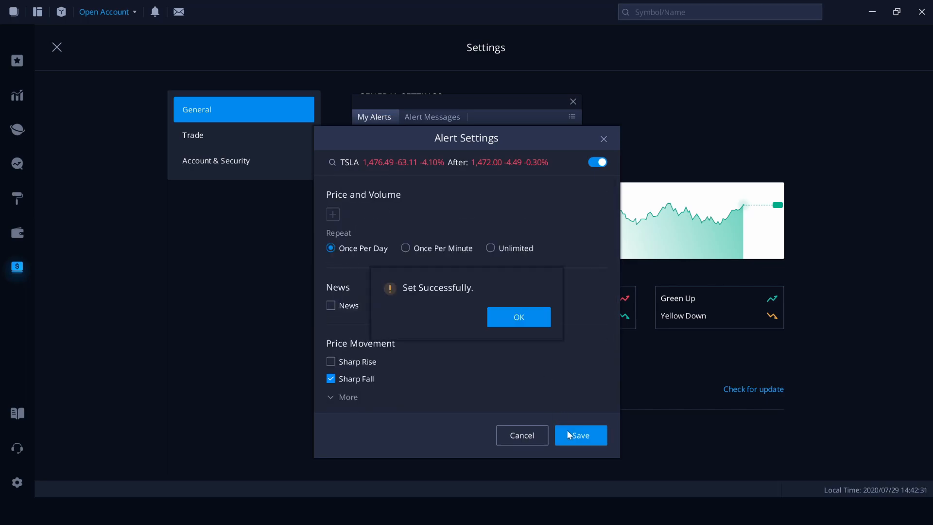
left_click(542, 320)
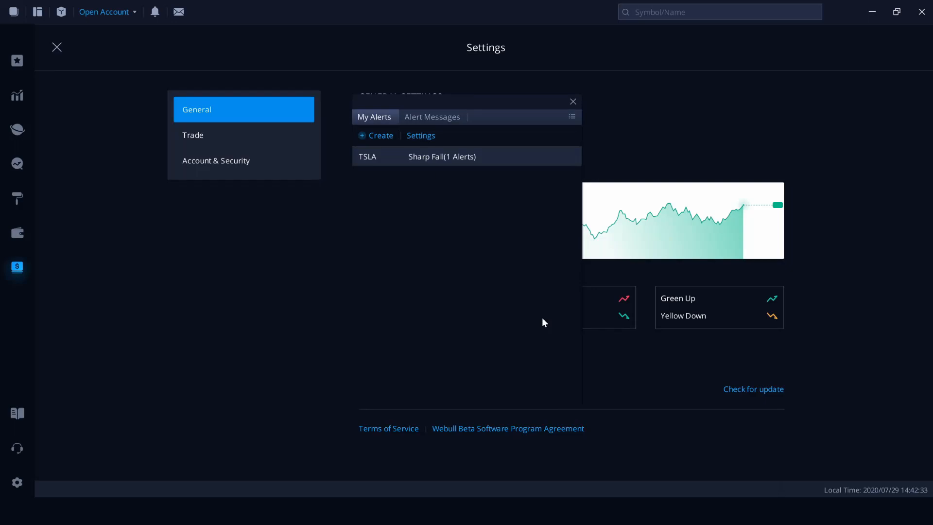
left_click(443, 118)
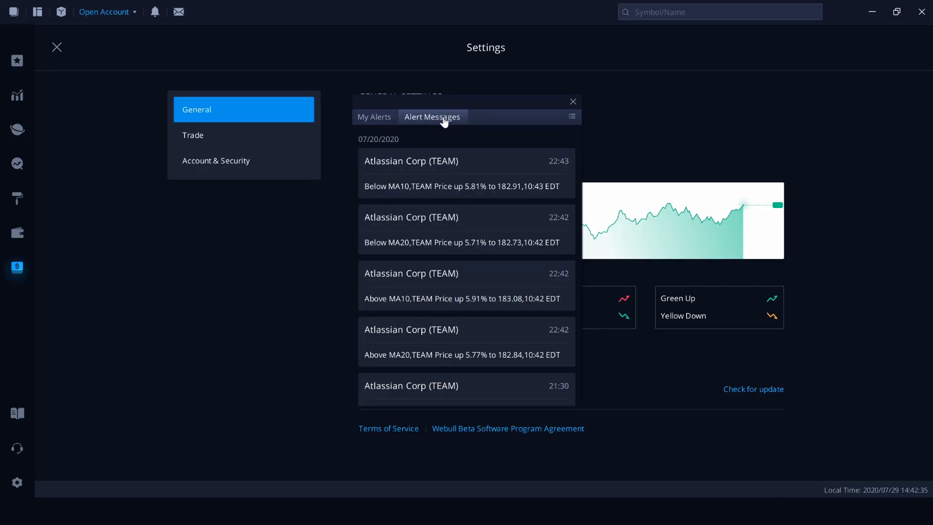
left_click(573, 102)
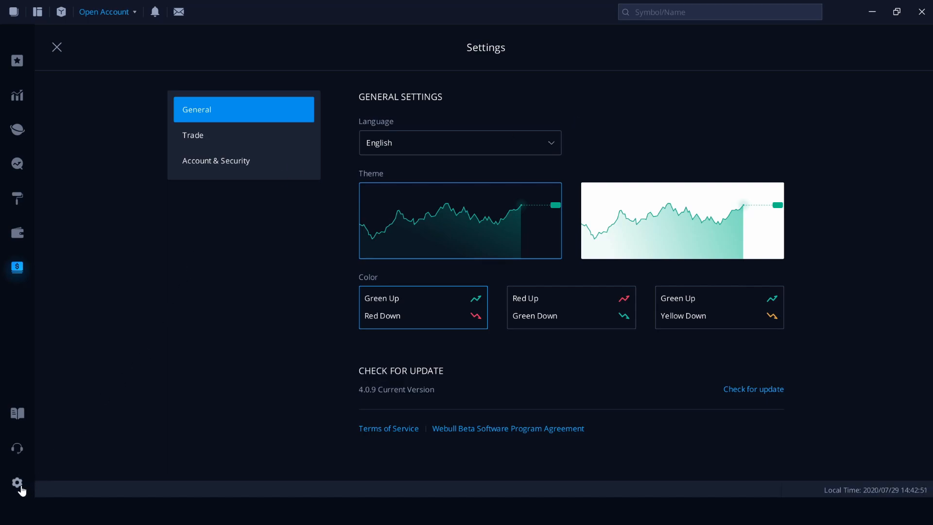
Step: Show the Account & Security settings with two-factor authentication off
left_click(222, 167)
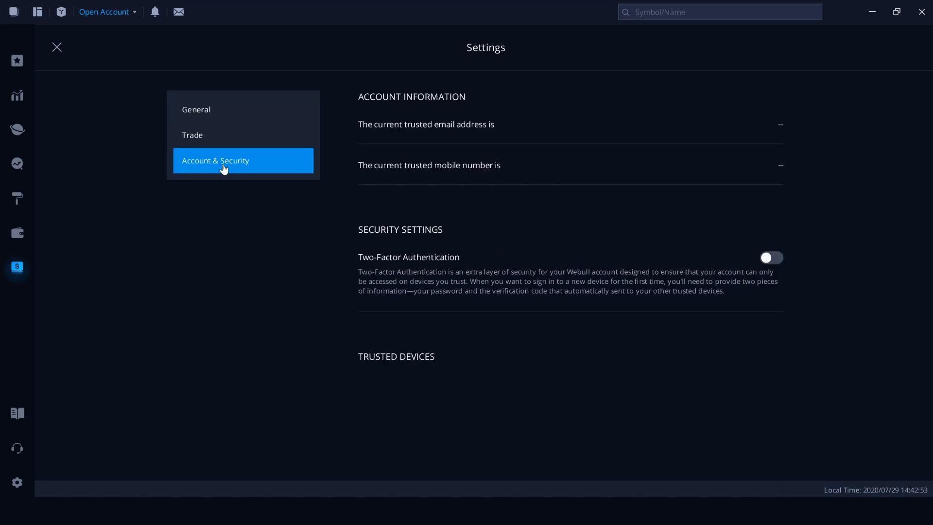